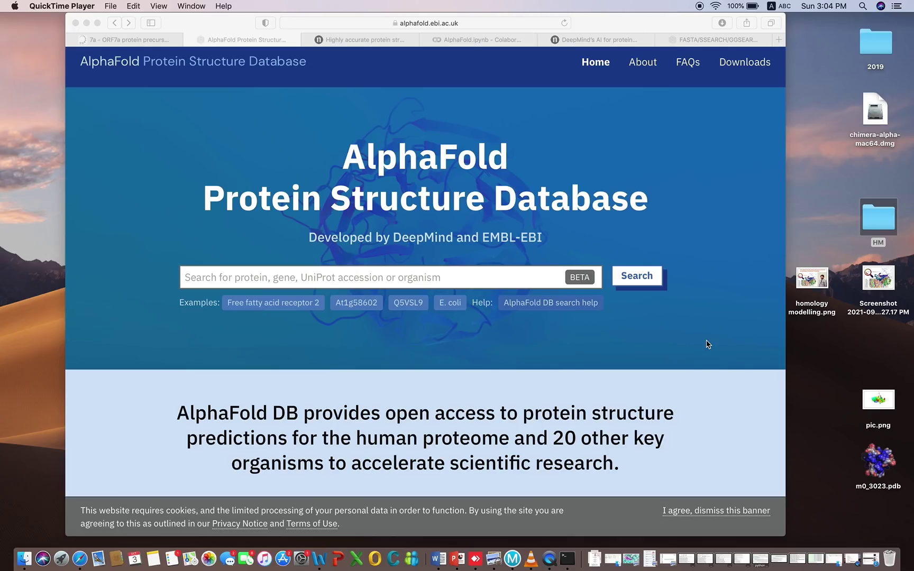
Step: Switch to the Nature AlphaFold article tab and scroll down to its Abstract
{"action": "left_click", "coordinate": [373, 41]}
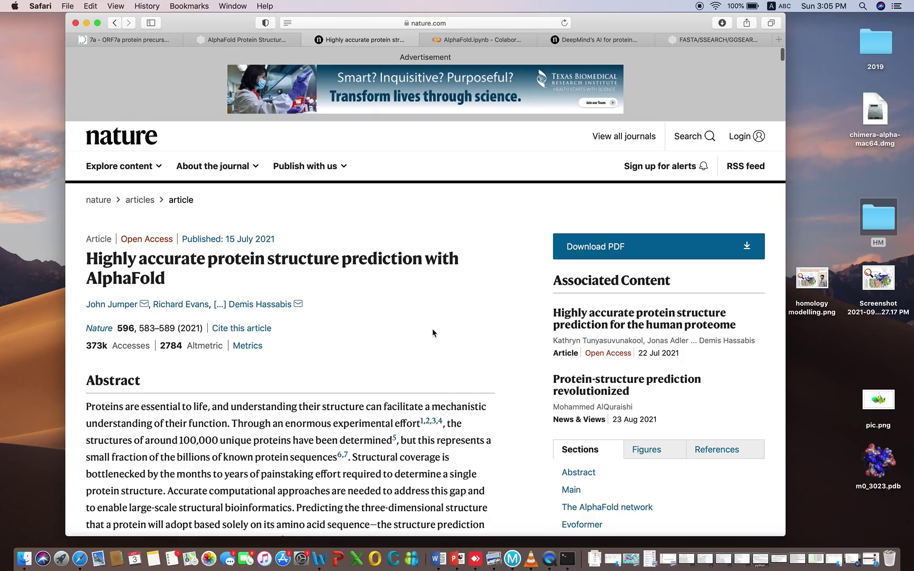
{"action": "scroll", "coordinate": [432, 333], "scroll_direction": "down", "scroll_amount": 5}
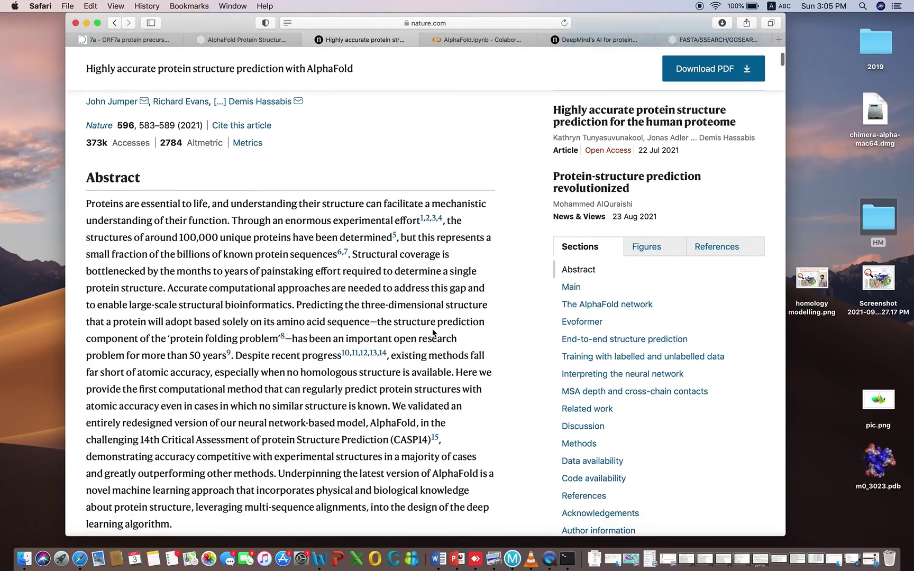
{"action": "scroll", "coordinate": [329, 430], "scroll_direction": "down", "scroll_amount": 2}
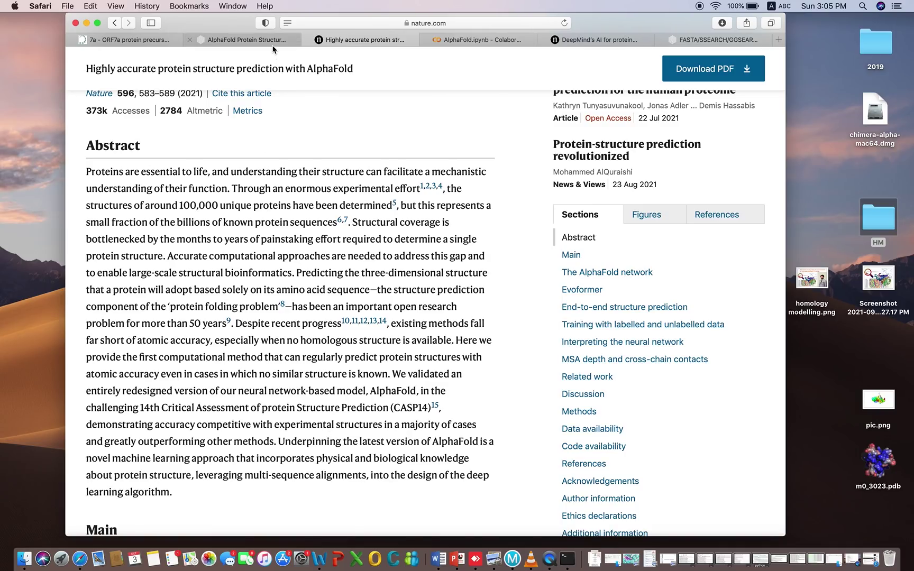
Step: Return to the AlphaFold Protein Structure Database home page tab with its empty search box
{"action": "left_click", "coordinate": [246, 39]}
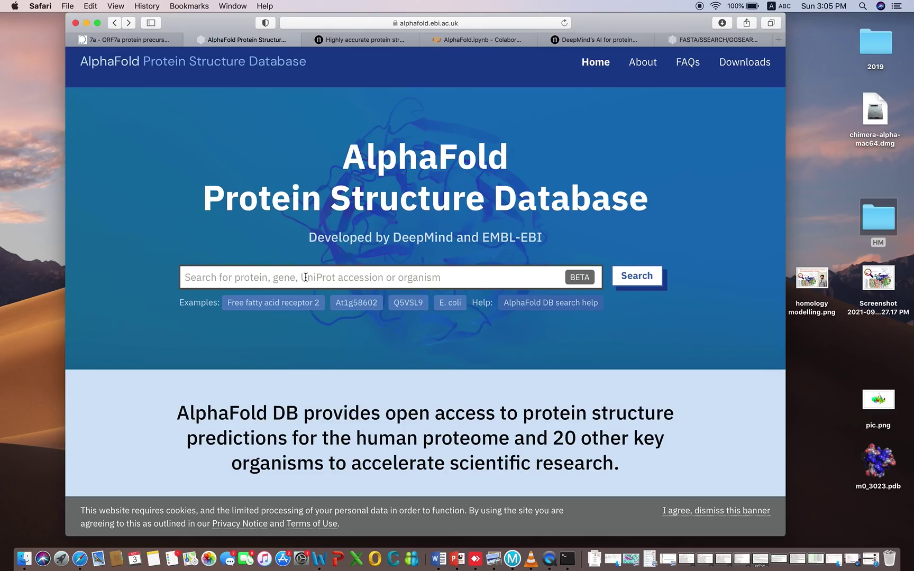
{"action": "left_click", "coordinate": [323, 277]}
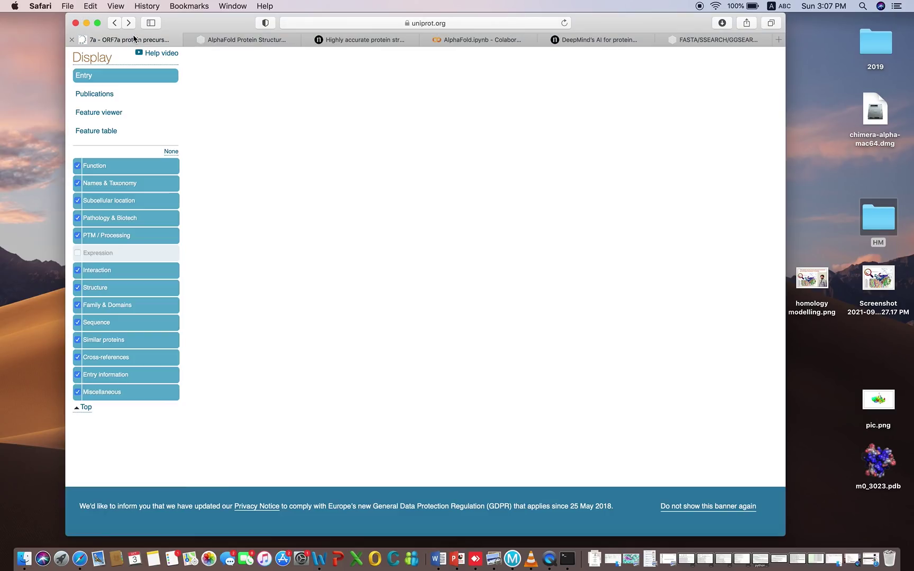
Step: Show the UniProt ORF7a entry in FASTA format and copy its amino-acid sequence for the EBI search
{"action": "left_click", "coordinate": [134, 39]}
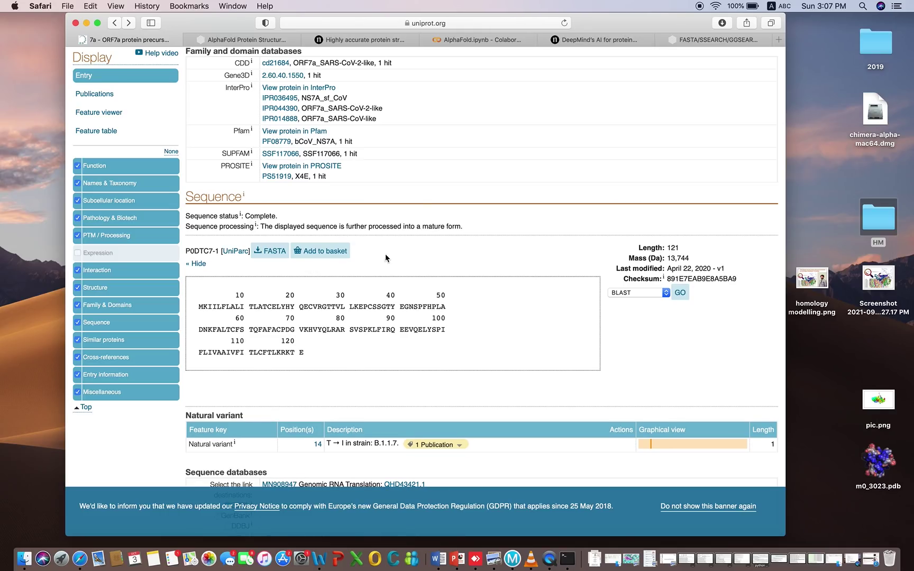
{"action": "left_click", "coordinate": [267, 251]}
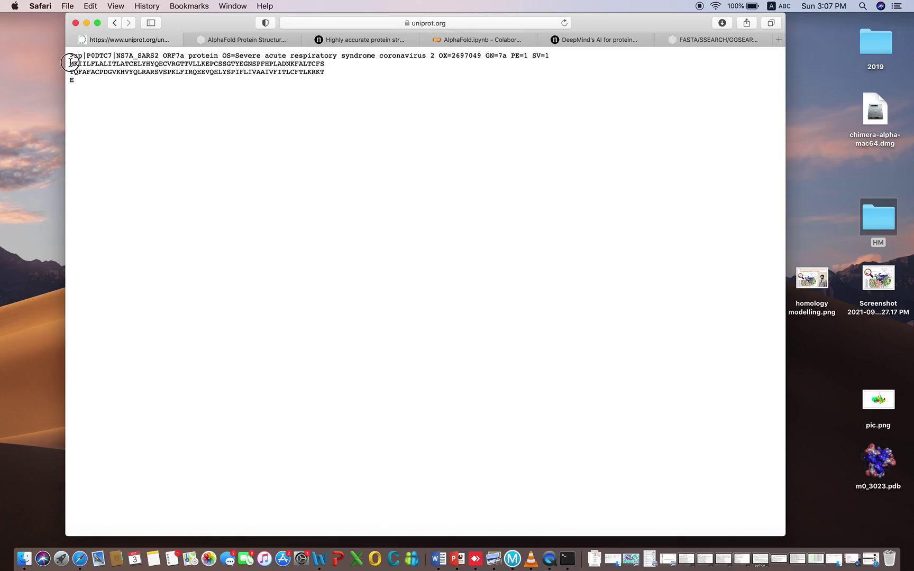
{"action": "left_click_drag", "start_coordinate": [70, 63], "coordinate": [79, 80]}
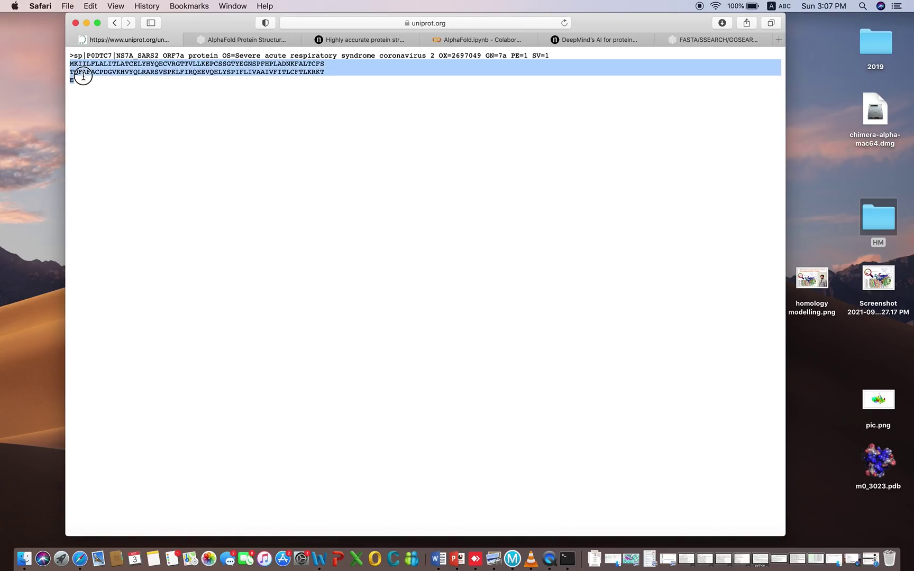
{"action": "left_click", "coordinate": [694, 42]}
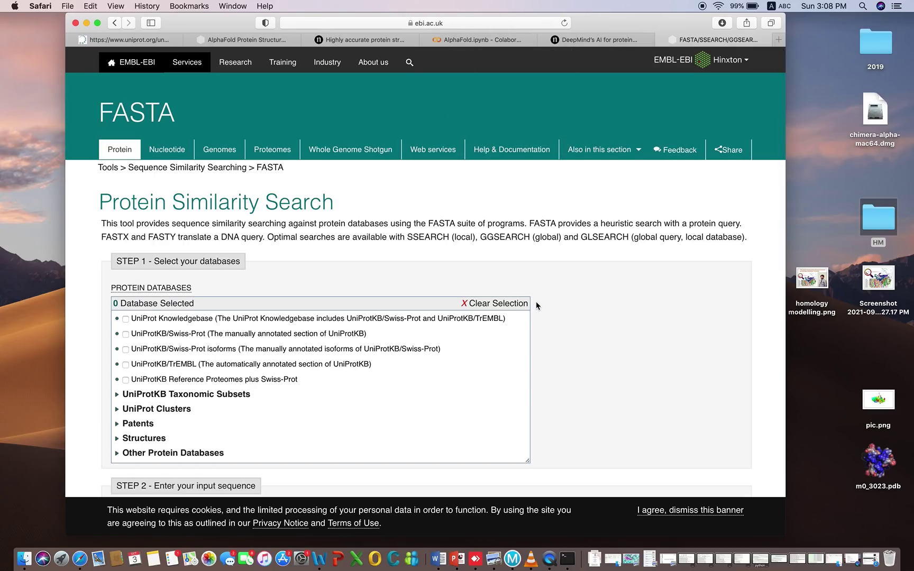
Step: Paste the ORF7a sequence into the query box and join it into one continuous line
{"action": "scroll", "coordinate": [574, 326], "scroll_direction": "down", "scroll_amount": 5}
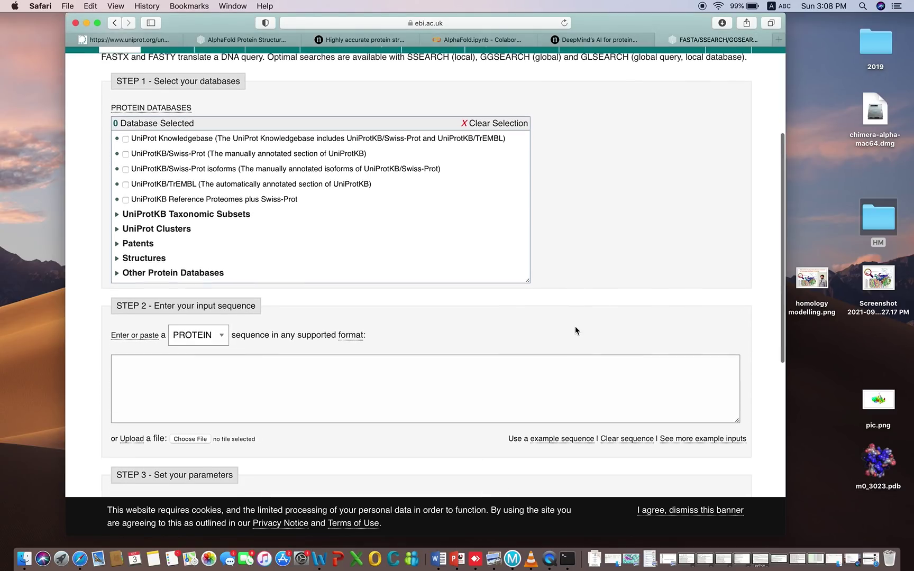
{"action": "left_click", "coordinate": [136, 365]}
{"action": "right_click", "coordinate": [136, 366]}
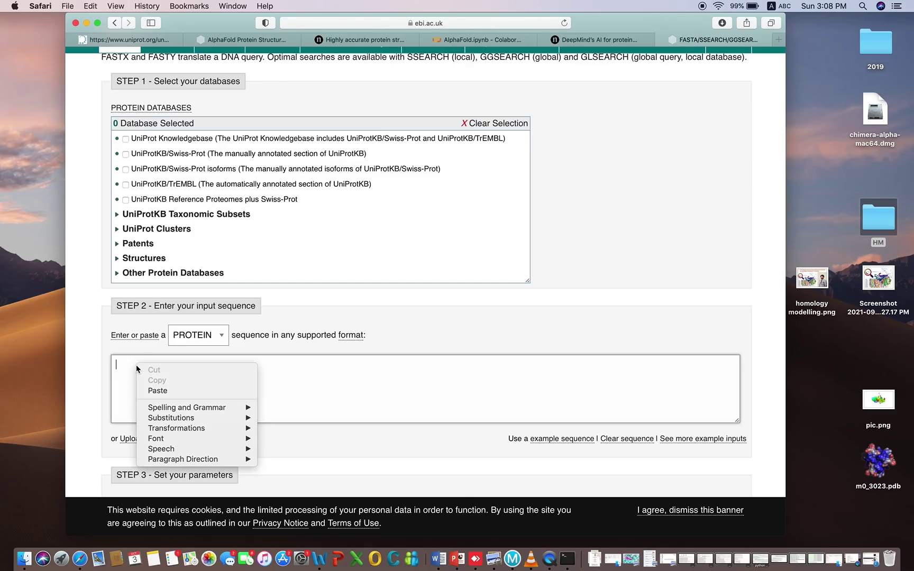
{"action": "left_click", "coordinate": [154, 390]}
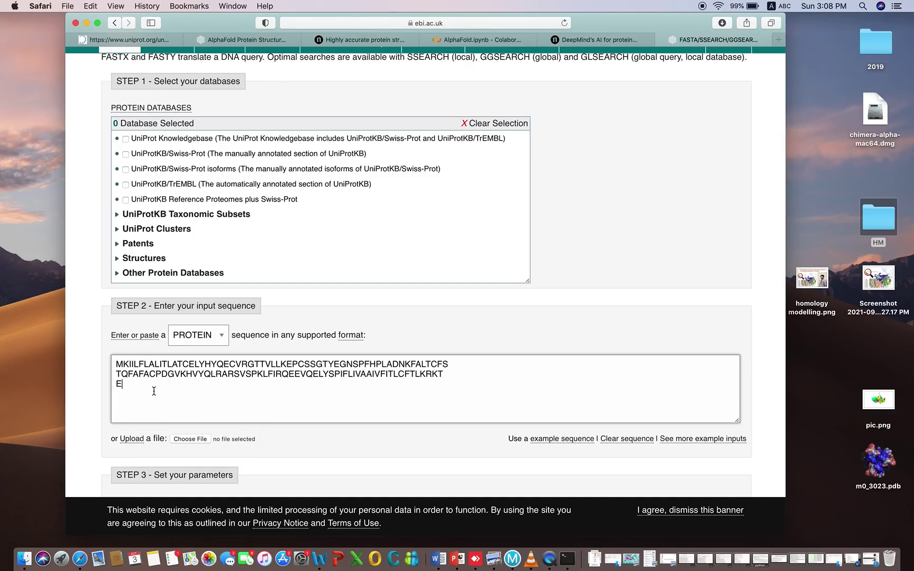
{"action": "left_click", "coordinate": [116, 383]}
{"action": "key", "text": "BackSpace"}
{"action": "left_click", "coordinate": [116, 373]}
{"action": "key", "text": "BackSpace"}
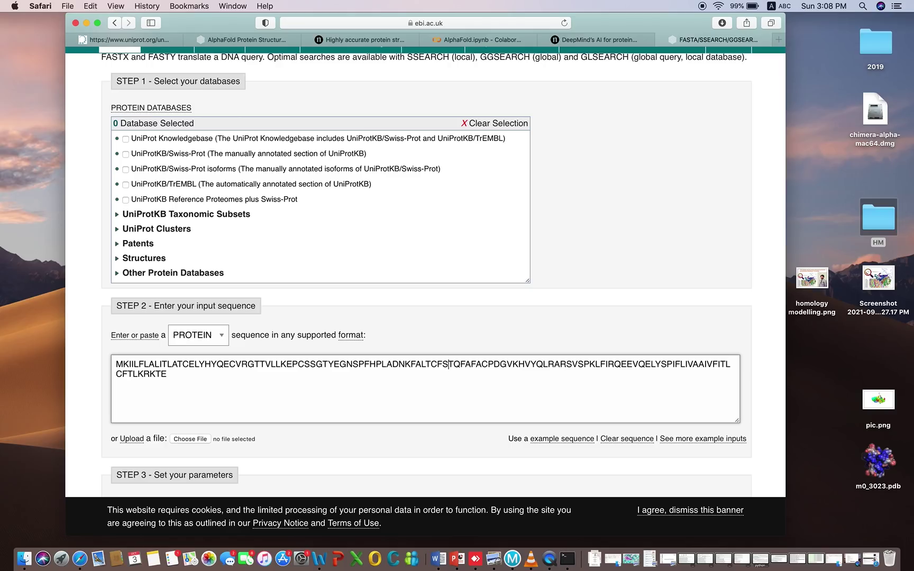
Step: Restrict the search to AlphaFold DB under Structures and submit the FASTA job
{"action": "scroll", "coordinate": [195, 157], "scroll_direction": "up", "scroll_amount": 2}
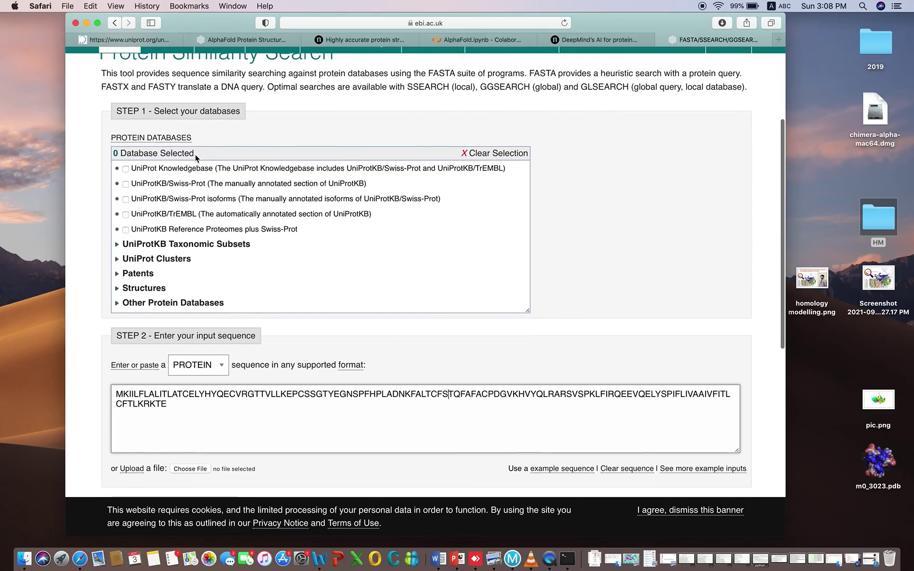
{"action": "left_click_drag", "start_coordinate": [194, 155], "coordinate": [120, 156]}
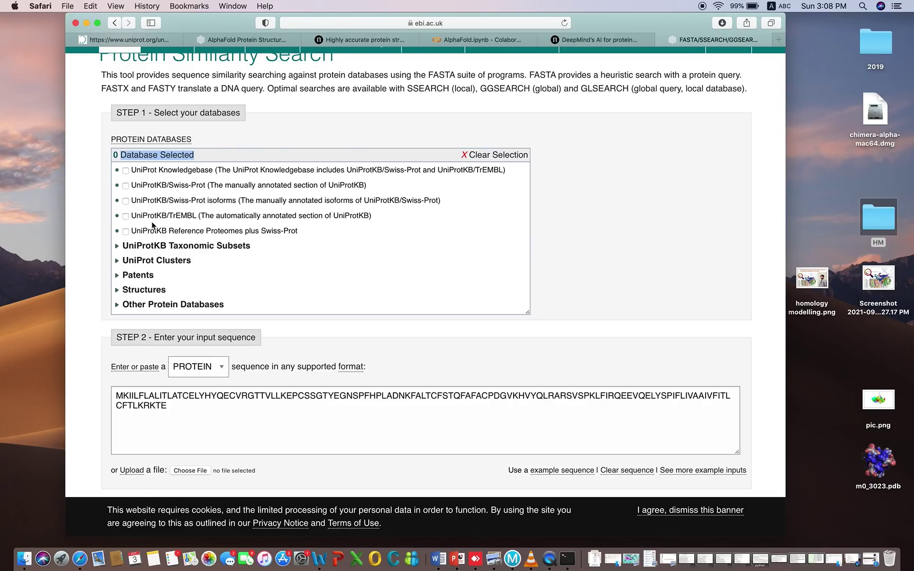
{"action": "left_click", "coordinate": [117, 292]}
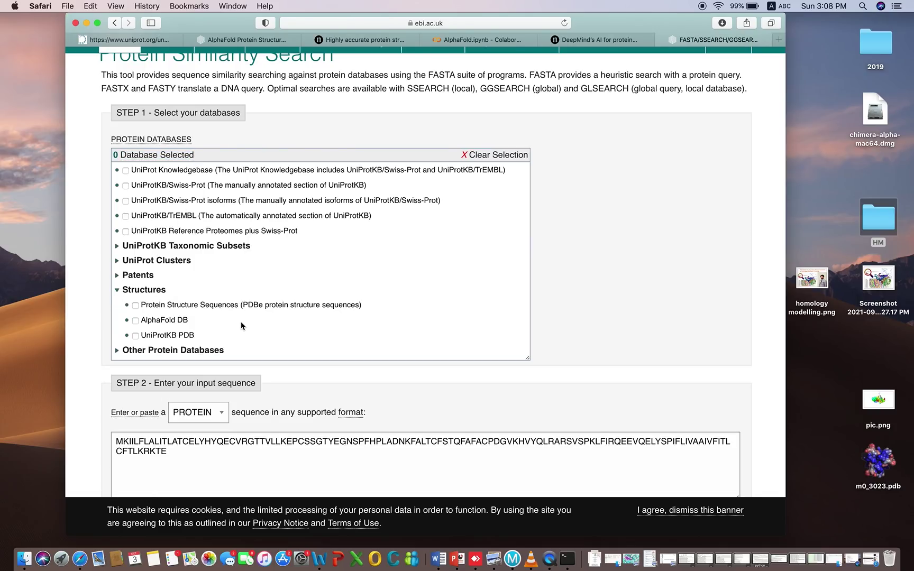
{"action": "scroll", "coordinate": [242, 325], "scroll_direction": "down", "scroll_amount": 4}
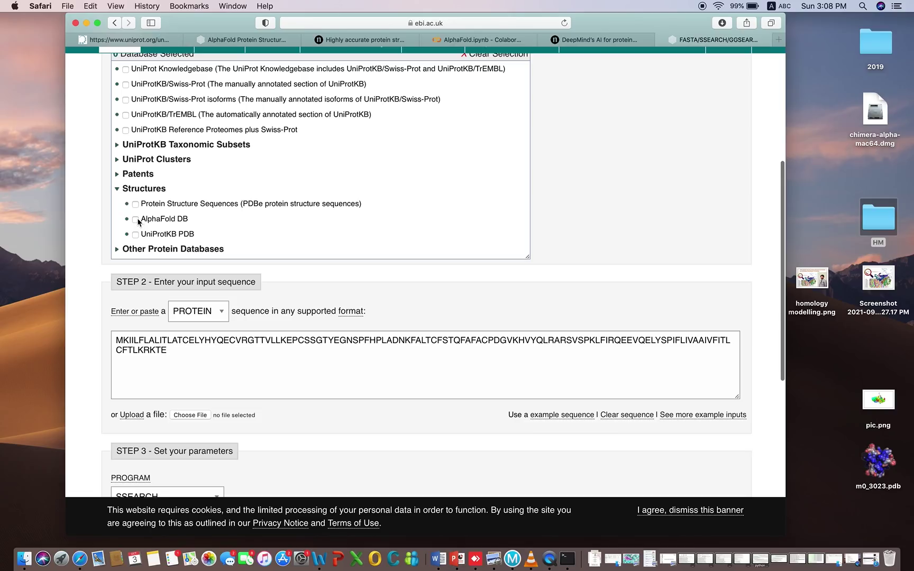
{"action": "left_click", "coordinate": [136, 219]}
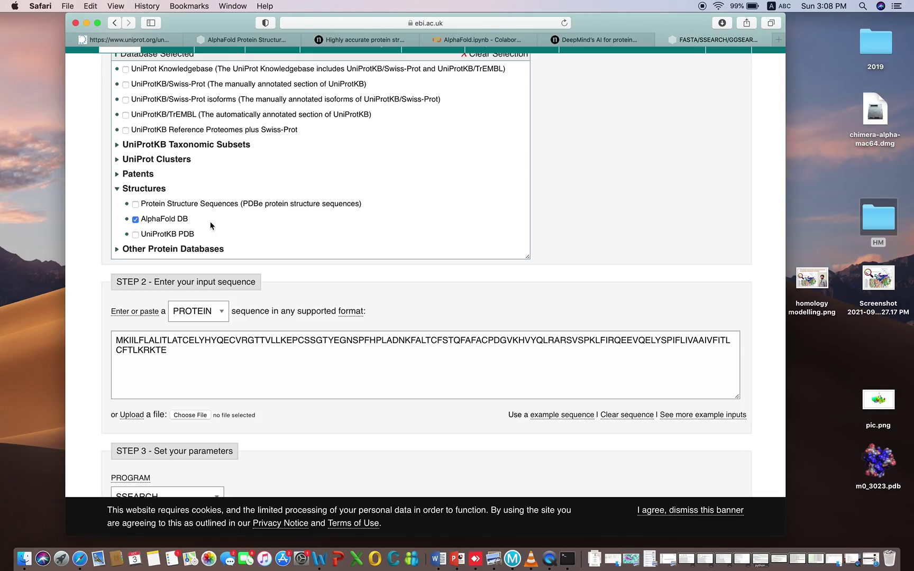
{"action": "scroll", "coordinate": [267, 351], "scroll_direction": "down", "scroll_amount": 10}
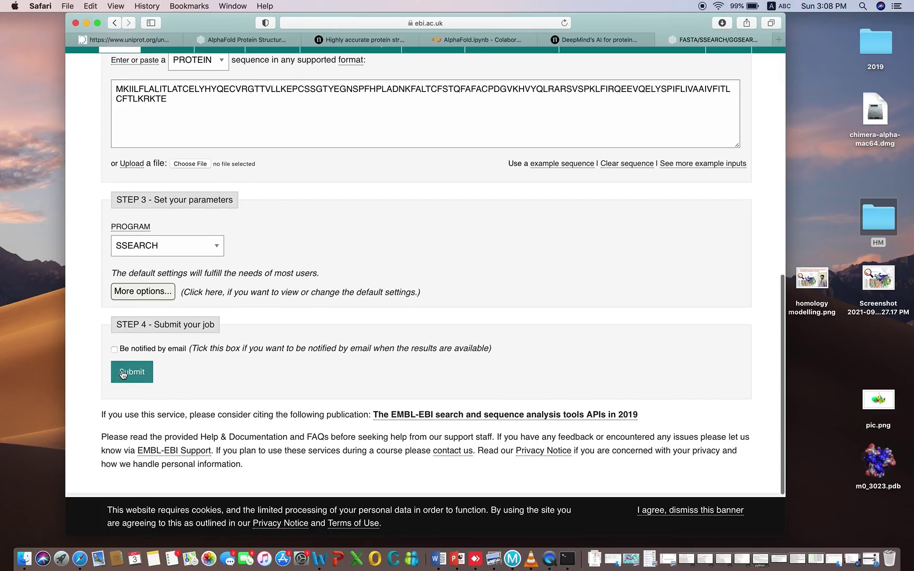
{"action": "left_click", "coordinate": [122, 374]}
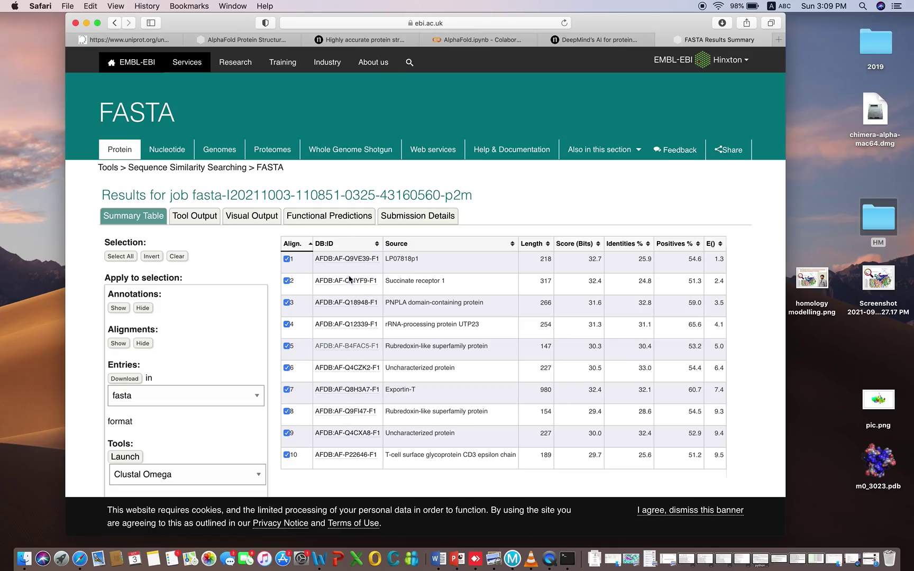
Step: Open the top hit LP07818p1 (AF-Q9VE39-F1) entry and rotate its 3D model
{"action": "left_click", "coordinate": [341, 261]}
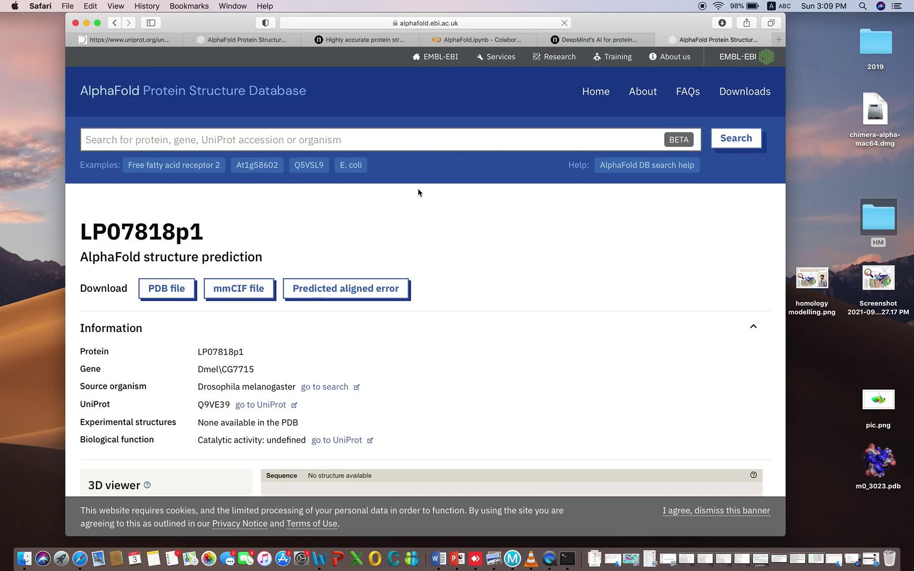
{"action": "scroll", "coordinate": [628, 298], "scroll_direction": "down", "scroll_amount": 10}
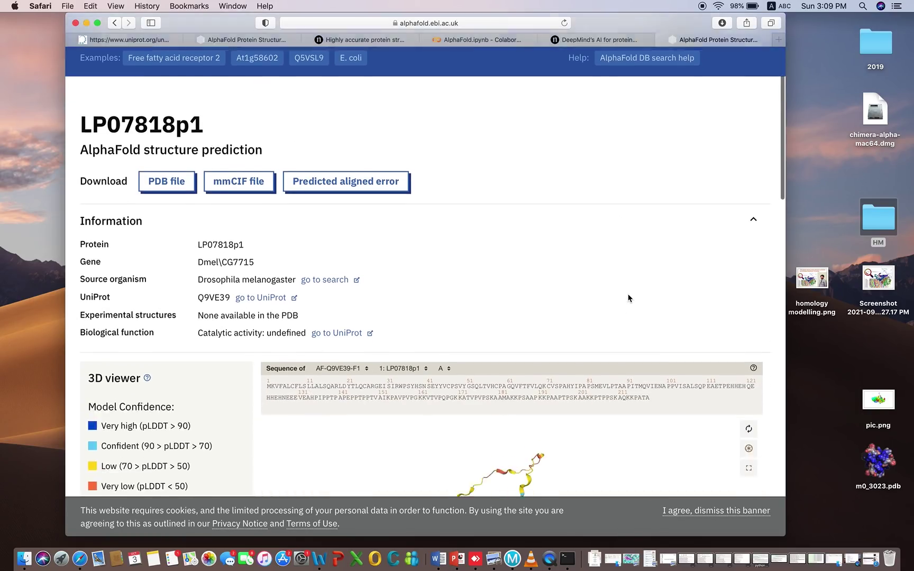
{"action": "scroll", "coordinate": [476, 188], "scroll_direction": "down", "scroll_amount": 8}
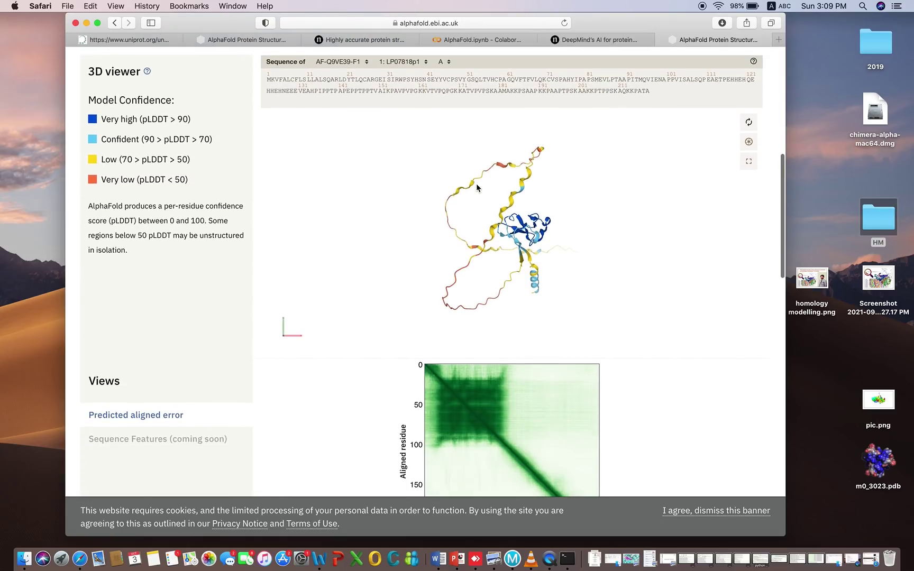
{"action": "left_click_drag", "start_coordinate": [429, 251], "coordinate": [652, 246]}
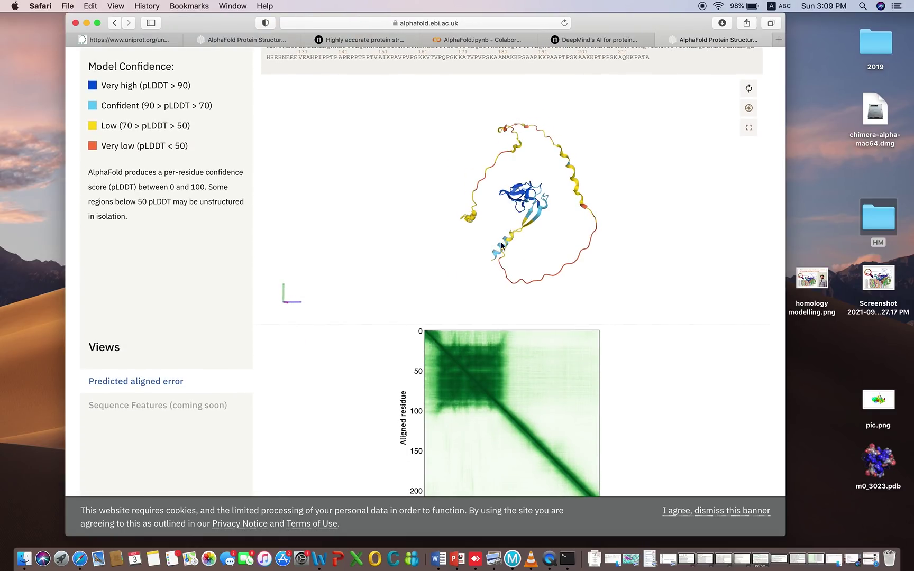
{"action": "left_click_drag", "start_coordinate": [466, 269], "coordinate": [575, 143]}
{"action": "left_click_drag", "start_coordinate": [526, 291], "coordinate": [428, 169]}
{"action": "left_click_drag", "start_coordinate": [551, 243], "coordinate": [481, 312]}
Step: Keep rotating the predicted structure from several angles, then return to the page top
{"action": "scroll", "coordinate": [145, 249], "scroll_direction": "up", "scroll_amount": 2}
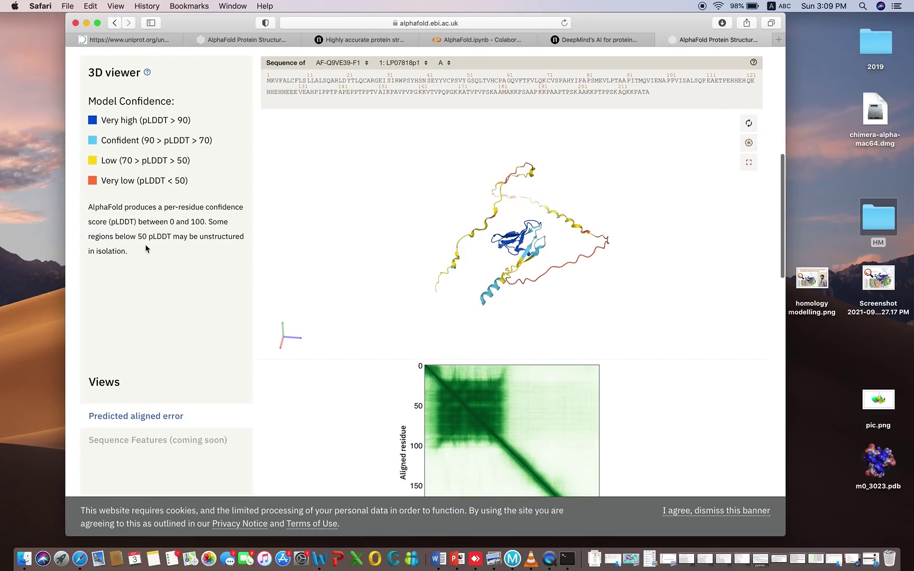
{"action": "left_click_drag", "start_coordinate": [385, 279], "coordinate": [365, 245]}
{"action": "left_click_drag", "start_coordinate": [549, 301], "coordinate": [498, 142]}
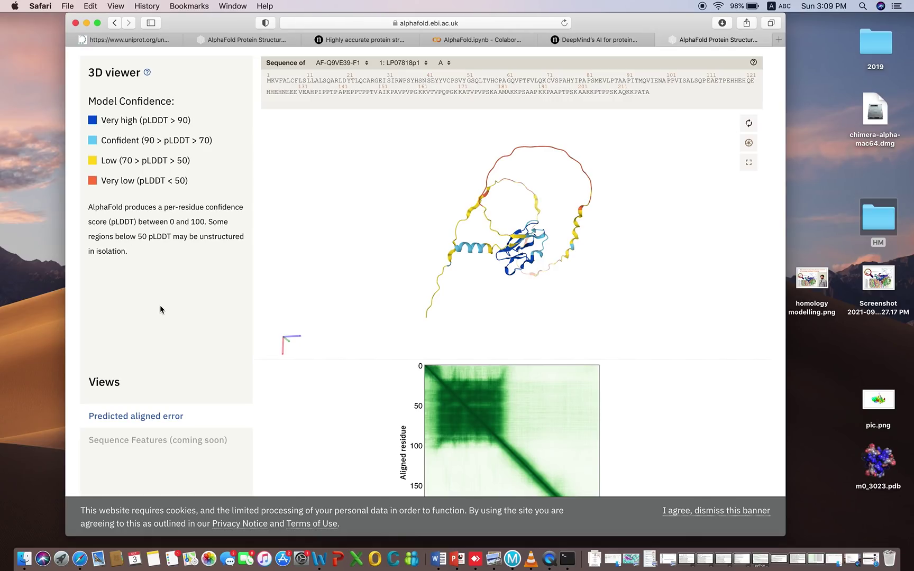
{"action": "left_click", "coordinate": [97, 180]}
{"action": "left_click", "coordinate": [500, 319]}
{"action": "left_click_drag", "start_coordinate": [500, 319], "coordinate": [358, 272]}
{"action": "left_click_drag", "start_coordinate": [556, 309], "coordinate": [565, 179]}
{"action": "left_click_drag", "start_coordinate": [646, 262], "coordinate": [497, 230]}
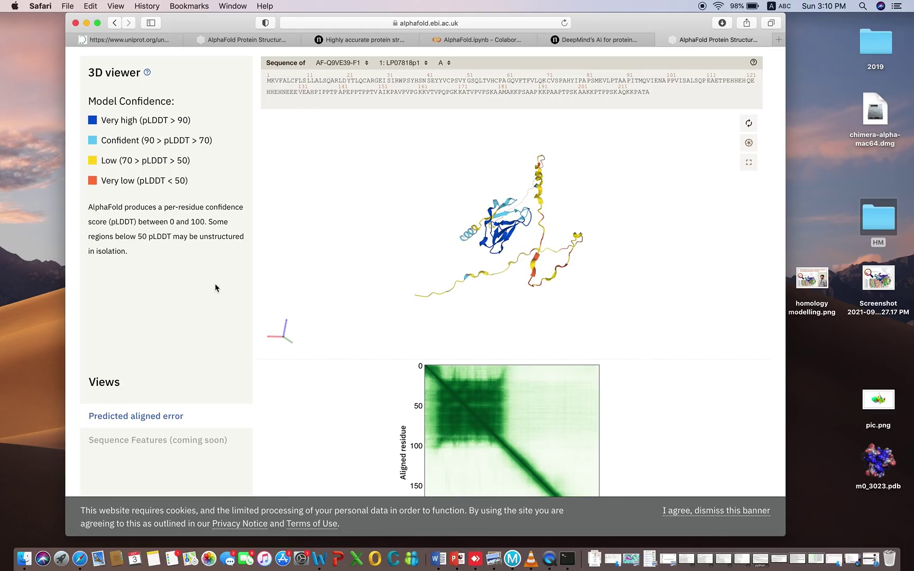
{"action": "scroll", "coordinate": [497, 230], "scroll_direction": "up", "scroll_amount": 10}
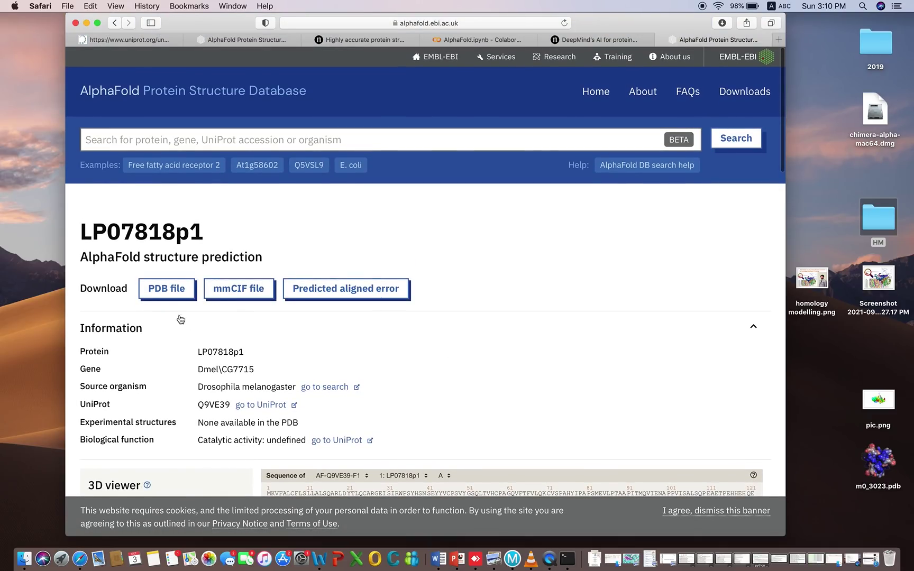
Step: Try downloading the LP07818p1 PDB file and cancel Safari's download permission prompt
{"action": "left_click", "coordinate": [169, 289]}
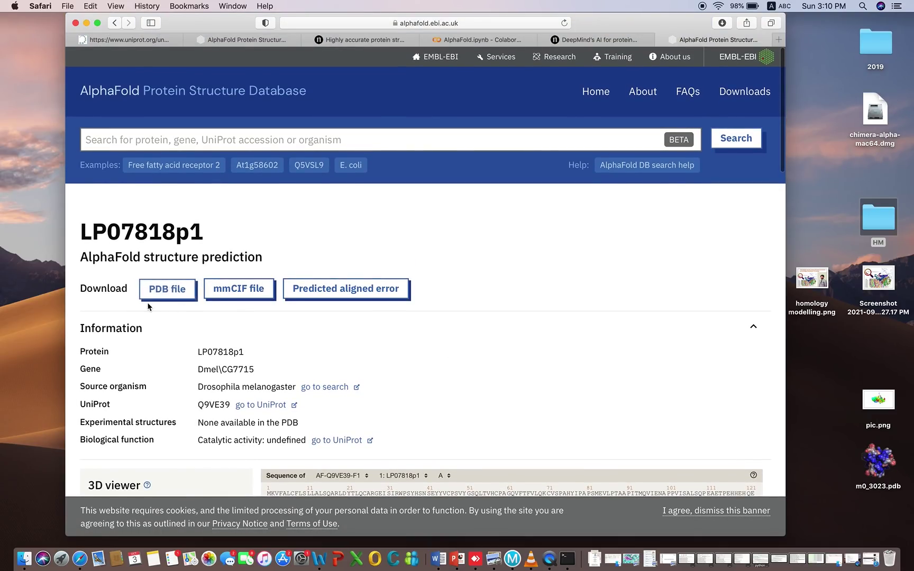
{"action": "left_click", "coordinate": [171, 295]}
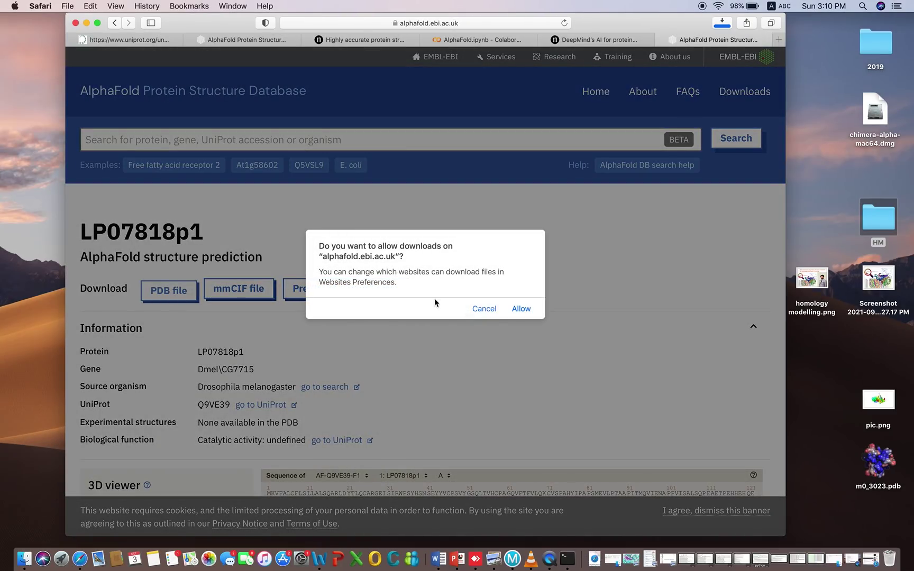
{"action": "left_click", "coordinate": [479, 310]}
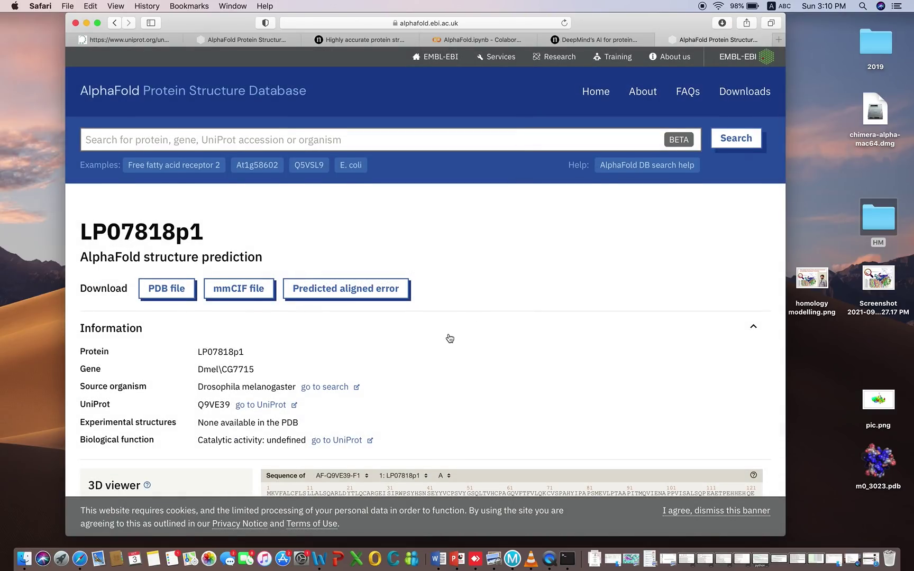
Step: Scroll the entry page, then go back to the AlphaFold.ipynb Colab notebook
{"action": "scroll", "coordinate": [449, 337], "scroll_direction": "down", "scroll_amount": 5}
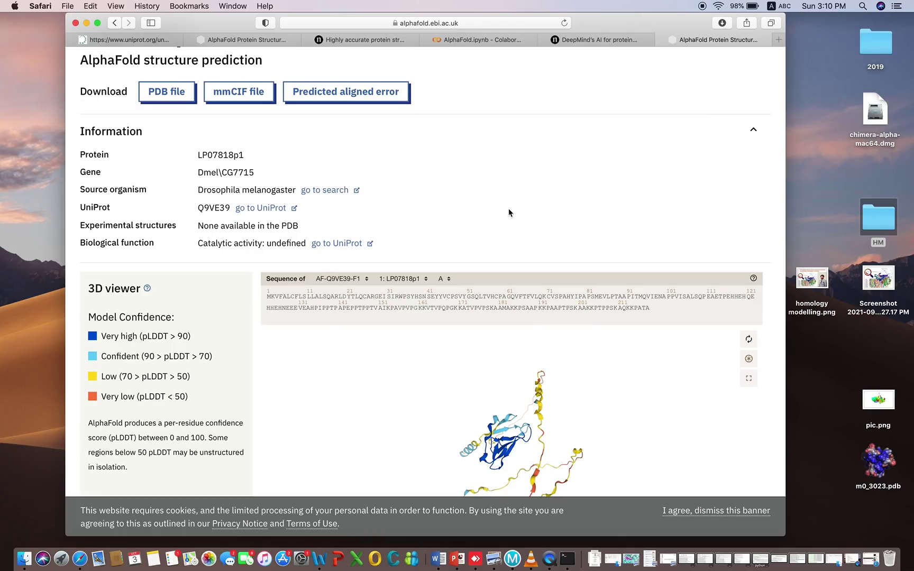
{"action": "scroll", "coordinate": [508, 212], "scroll_direction": "down", "scroll_amount": 2}
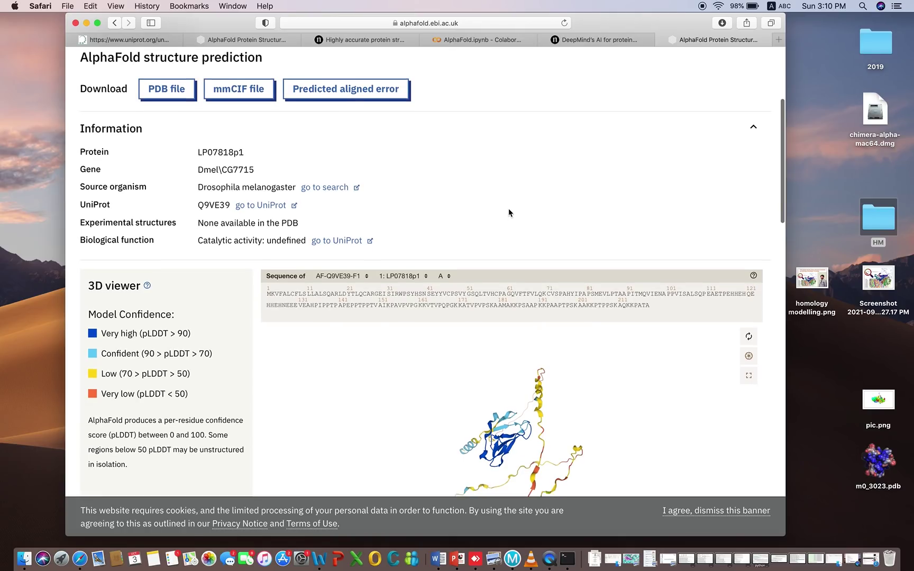
{"action": "scroll", "coordinate": [508, 213], "scroll_direction": "up", "scroll_amount": 2}
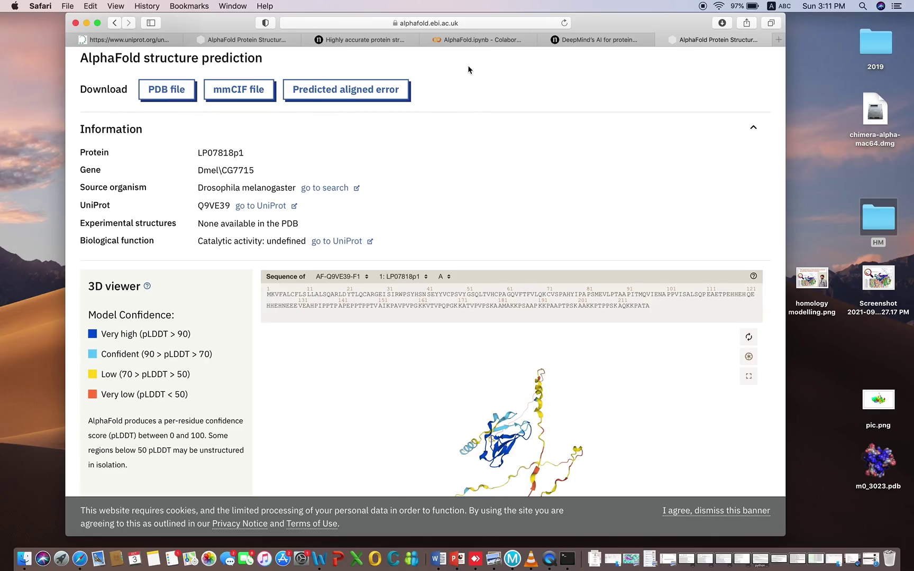
{"action": "left_click", "coordinate": [458, 43]}
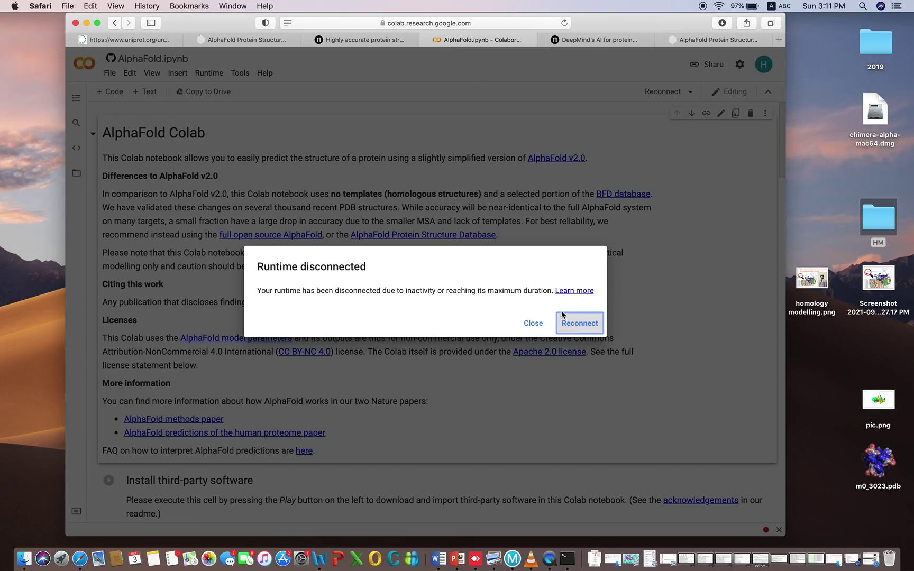
Step: Reconnect the notebook's runtime and scroll through the AlphaFold notebook sections
{"action": "left_click", "coordinate": [576, 322]}
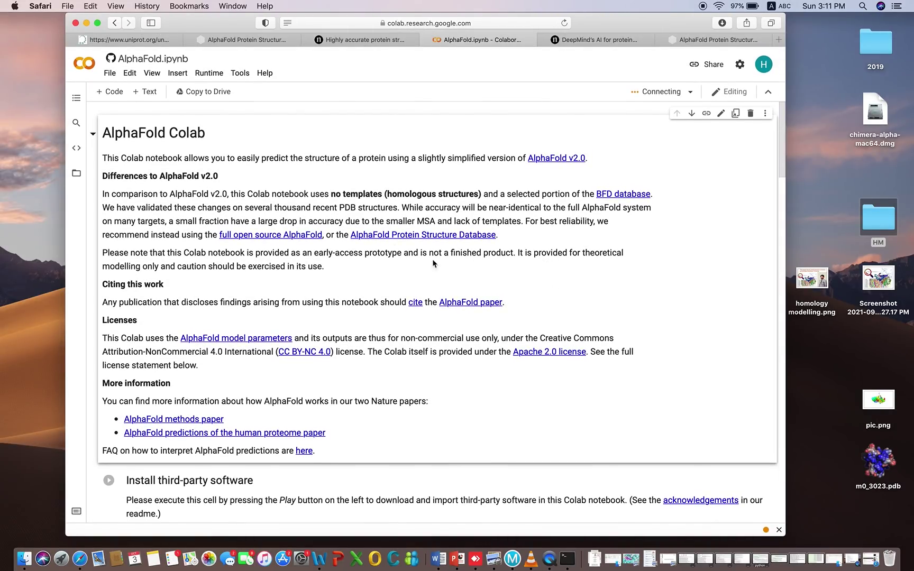
{"action": "scroll", "coordinate": [334, 188], "scroll_direction": "down", "scroll_amount": 6}
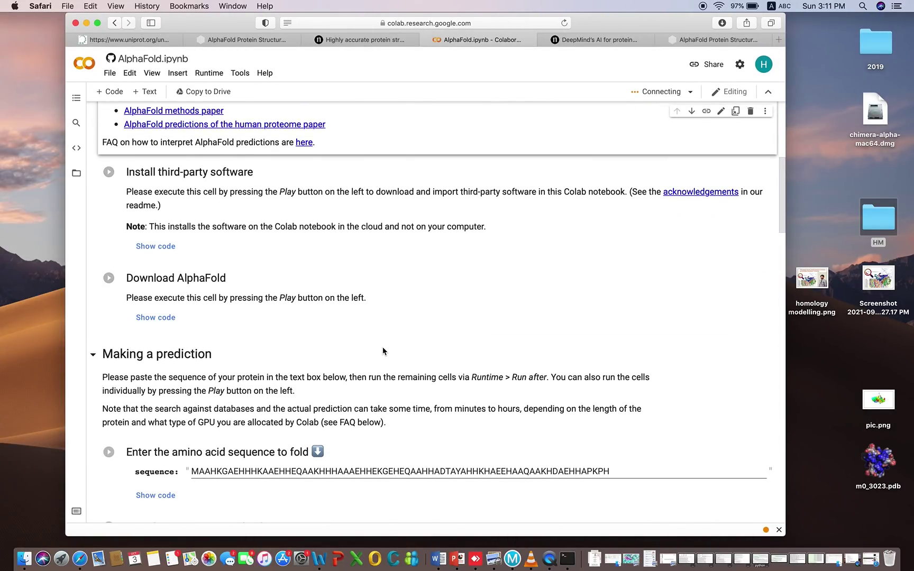
{"action": "scroll", "coordinate": [344, 347], "scroll_direction": "down", "scroll_amount": 10}
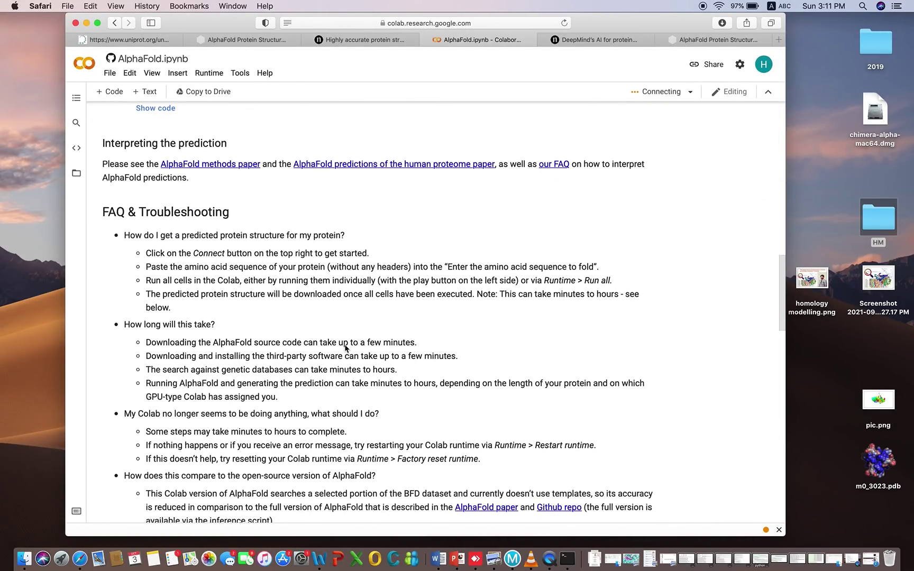
{"action": "scroll", "coordinate": [345, 347], "scroll_direction": "down", "scroll_amount": 12}
{"action": "scroll", "coordinate": [345, 344], "scroll_direction": "down", "scroll_amount": 10}
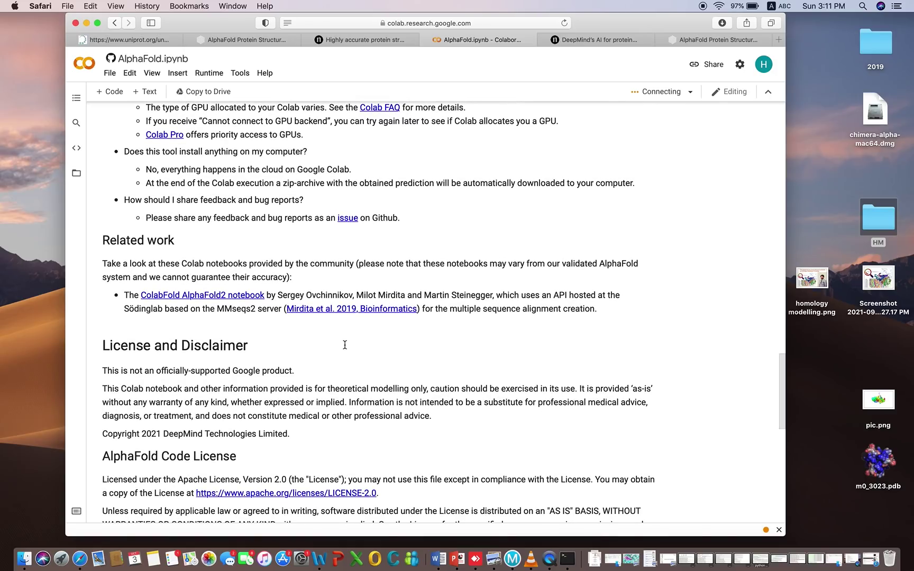
{"action": "scroll", "coordinate": [344, 348], "scroll_direction": "up", "scroll_amount": 3}
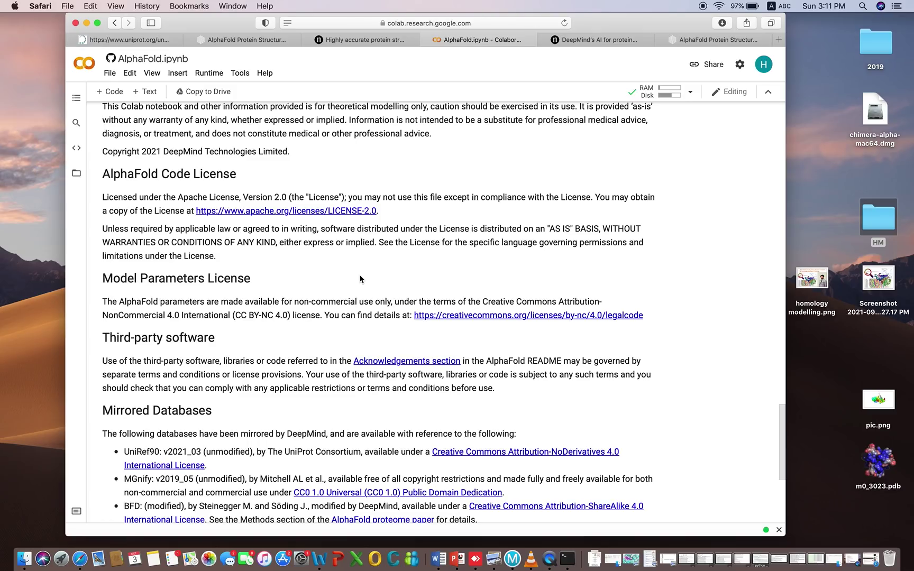
{"action": "scroll", "coordinate": [360, 279], "scroll_direction": "down", "scroll_amount": 5}
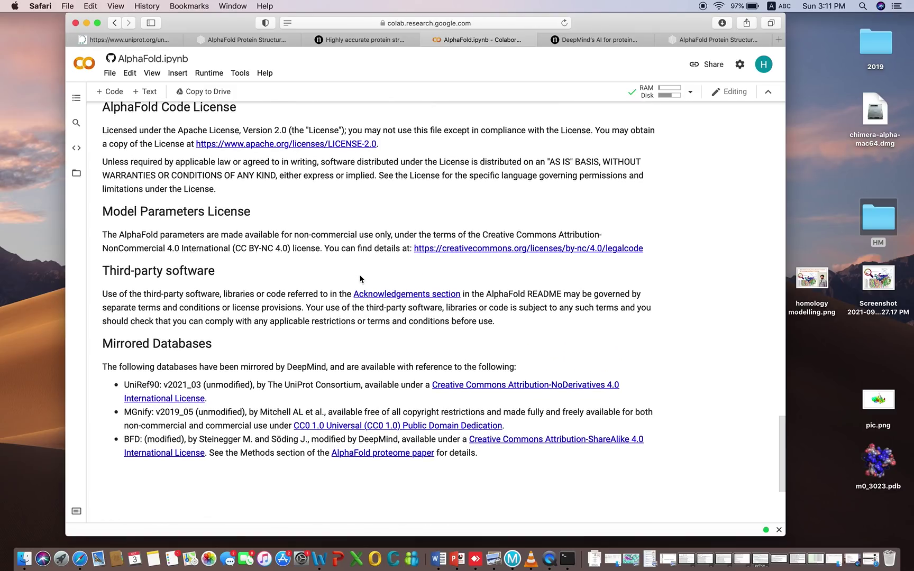
{"action": "scroll", "coordinate": [345, 294], "scroll_direction": "up", "scroll_amount": 11}
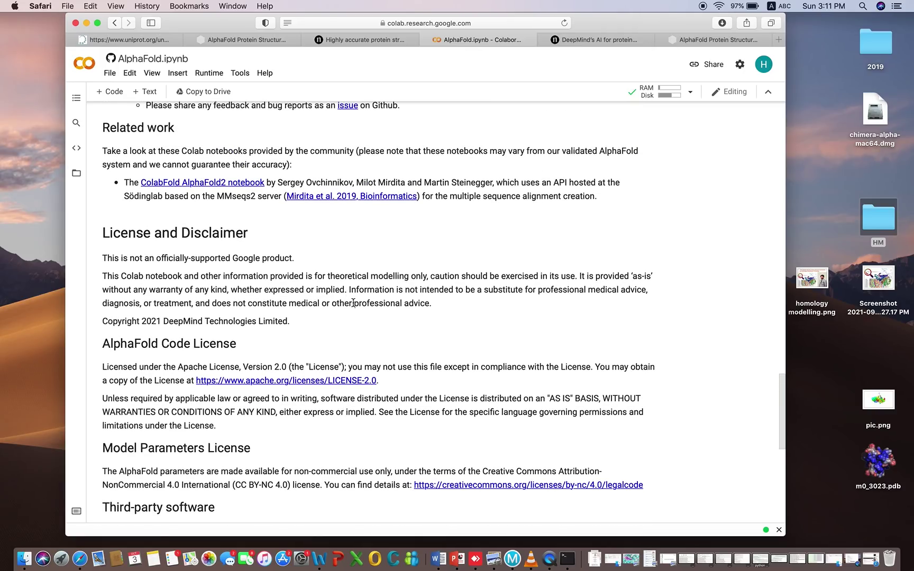
{"action": "scroll", "coordinate": [353, 303], "scroll_direction": "up", "scroll_amount": 5}
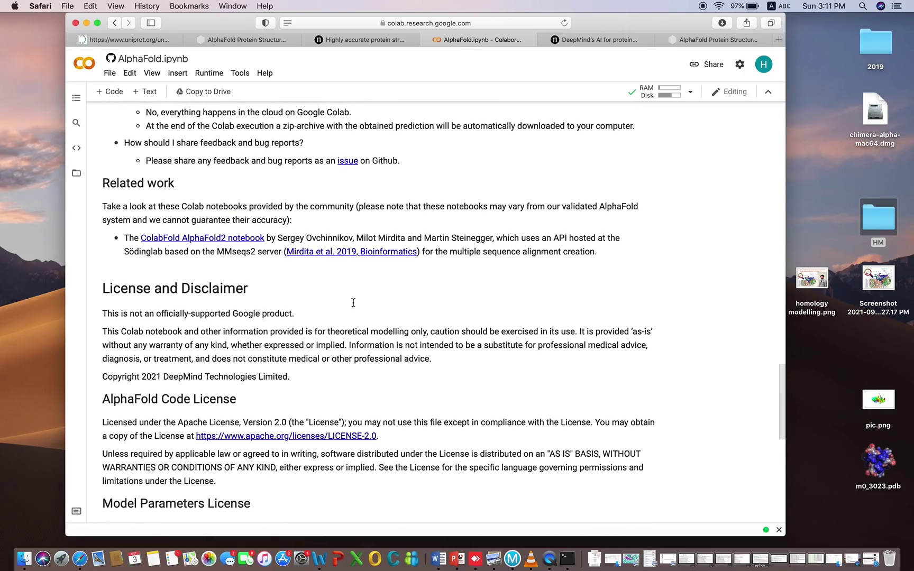
{"action": "scroll", "coordinate": [449, 227], "scroll_direction": "up", "scroll_amount": 8}
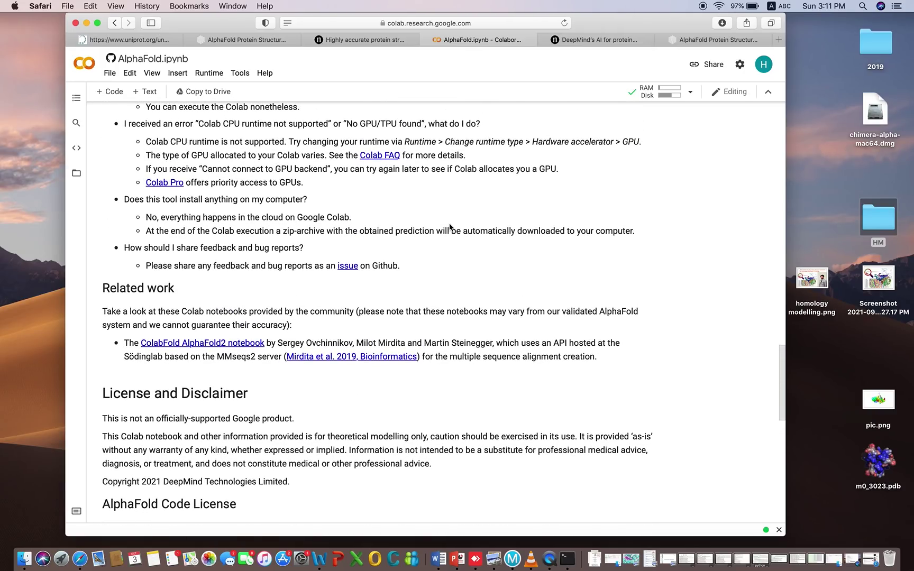
{"action": "scroll", "coordinate": [405, 273], "scroll_direction": "down", "scroll_amount": 15}
{"action": "scroll", "coordinate": [403, 271], "scroll_direction": "down", "scroll_amount": 13}
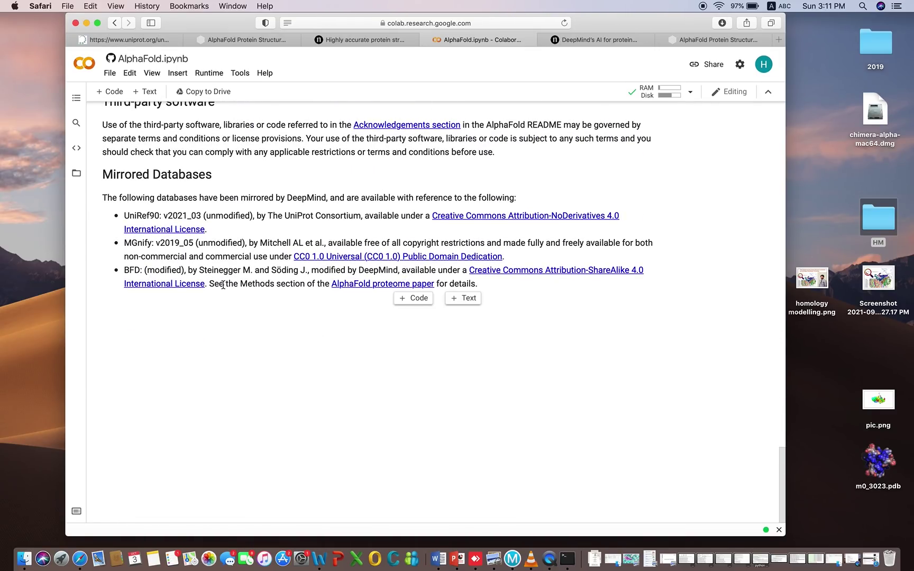
{"action": "scroll", "coordinate": [223, 285], "scroll_direction": "up", "scroll_amount": 20}
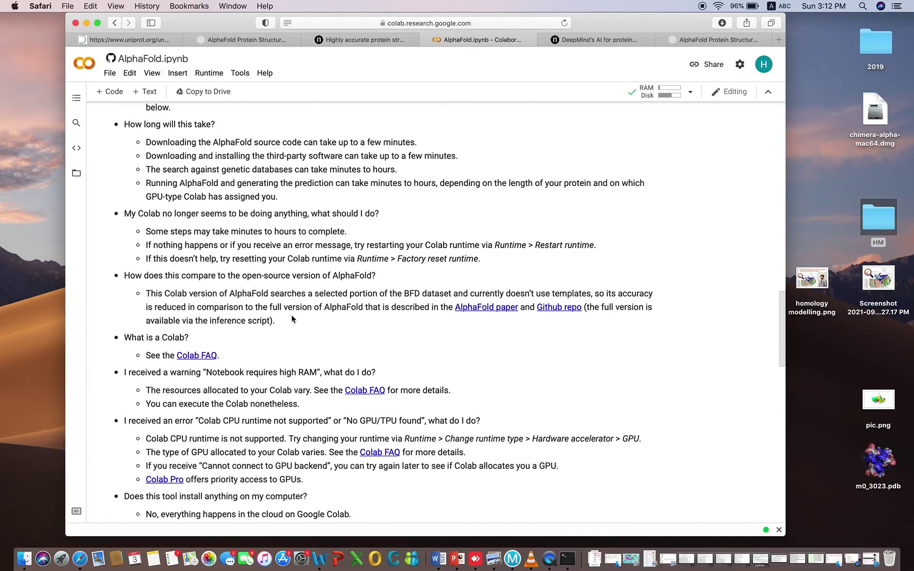
{"action": "scroll", "coordinate": [291, 319], "scroll_direction": "up", "scroll_amount": 15}
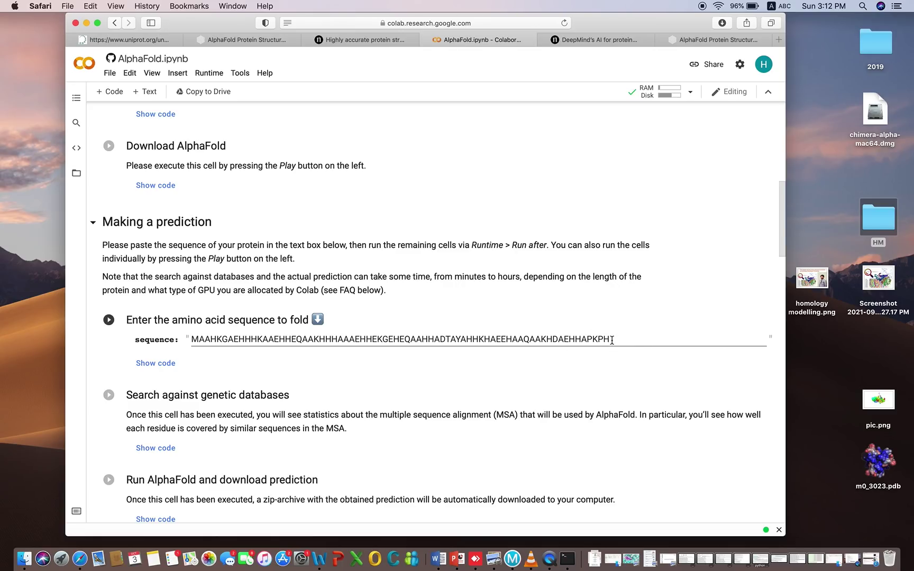
Step: Select the example amino-acid sequence in the sequence field, then scroll back up
{"action": "left_click_drag", "start_coordinate": [611, 340], "coordinate": [188, 340]}
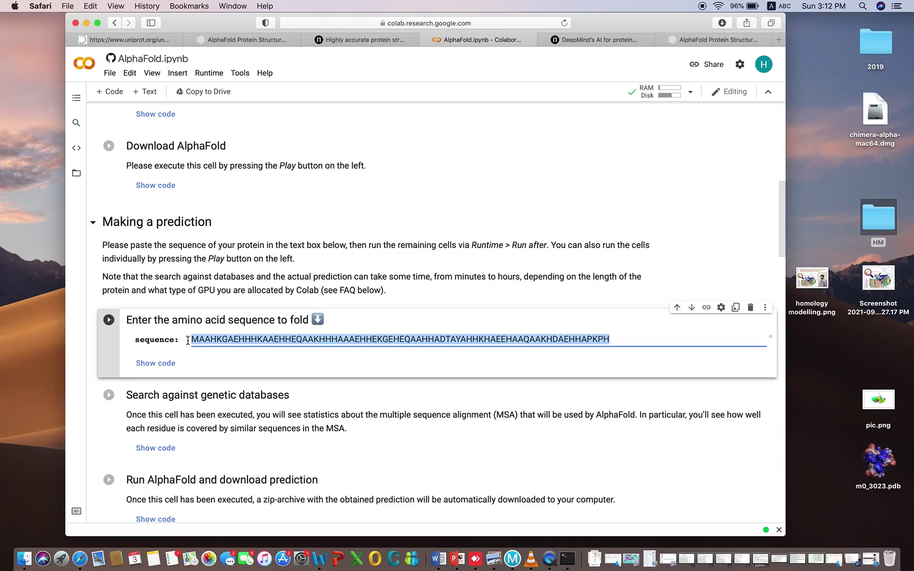
{"action": "left_click", "coordinate": [318, 212]}
{"action": "scroll", "coordinate": [317, 212], "scroll_direction": "up", "scroll_amount": 15}
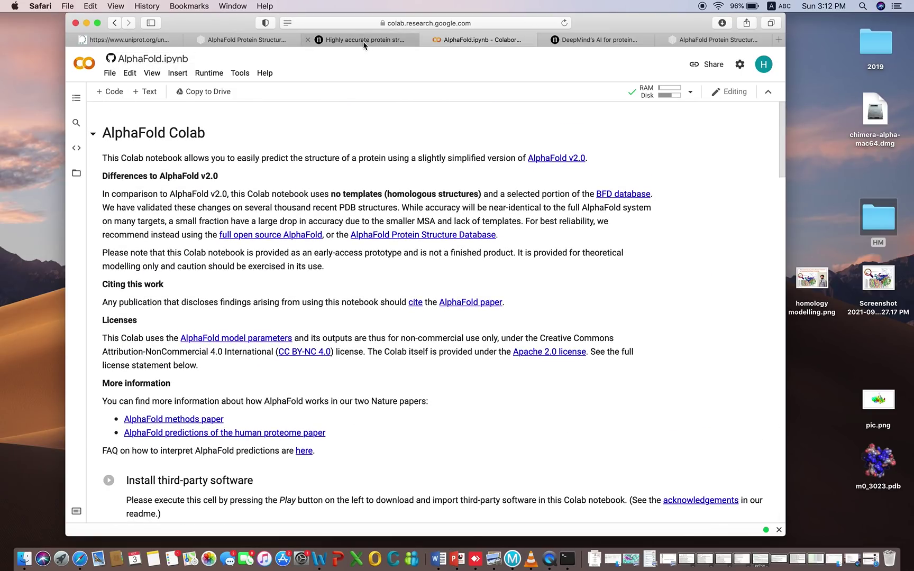
Step: Search Google for 'alphafold colab' in a new tab and open the AlphaFold.ipynb Colaboratory result
{"action": "left_click", "coordinate": [778, 40]}
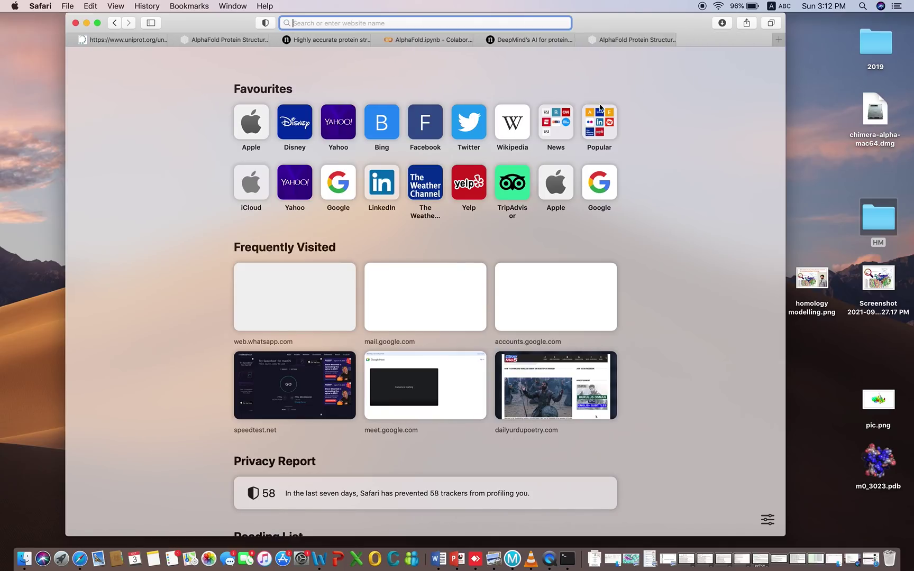
{"action": "left_click", "coordinate": [607, 180]}
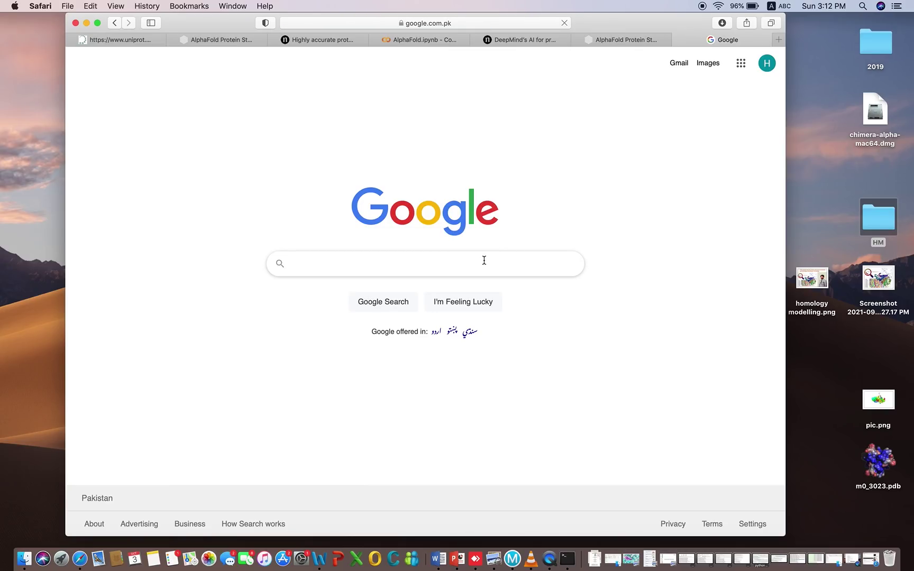
{"action": "type", "text": "apl"}
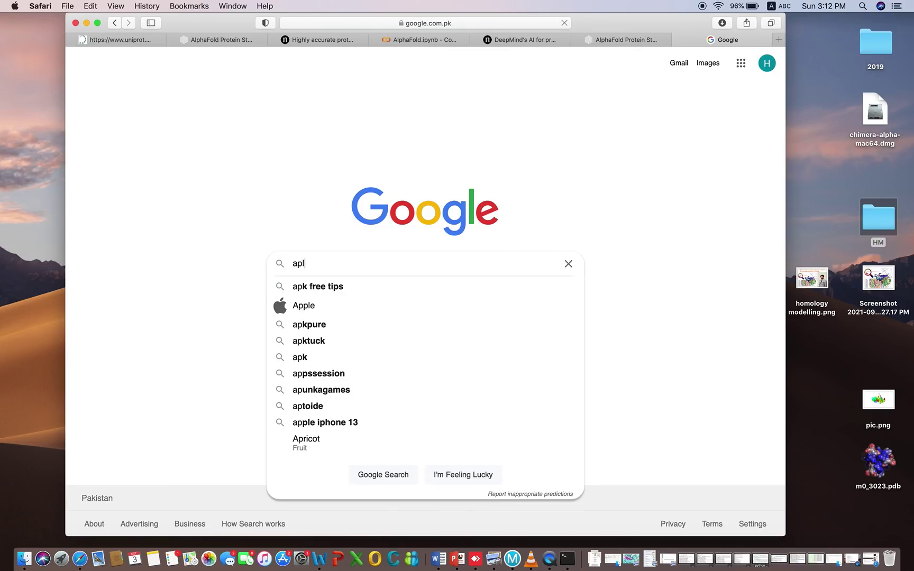
{"action": "type", "text": "hafold "}
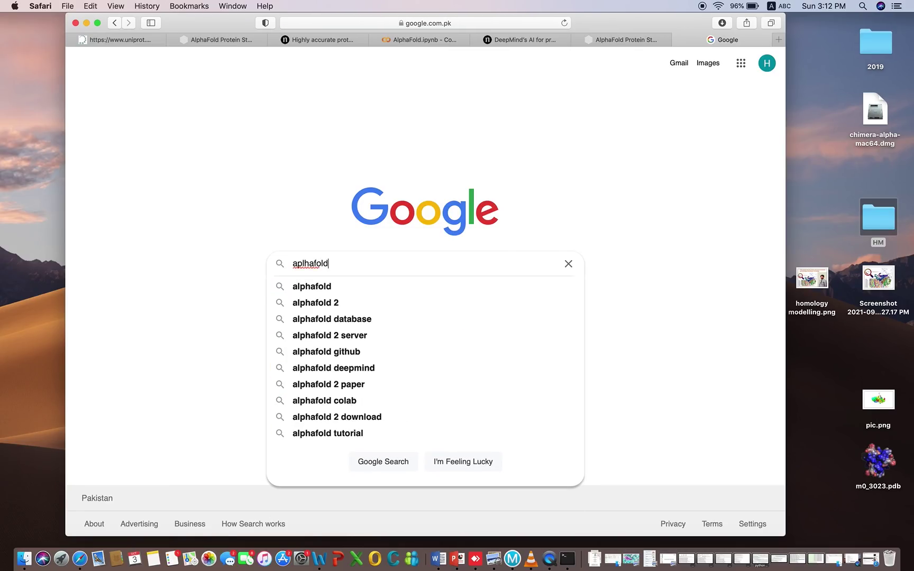
{"action": "type", "text": "colab"}
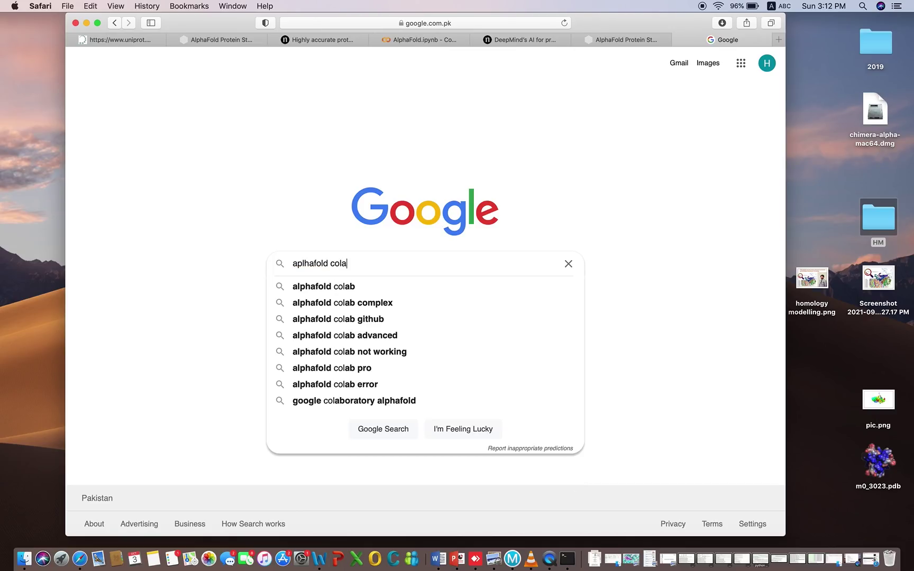
{"action": "left_click", "coordinate": [336, 286]}
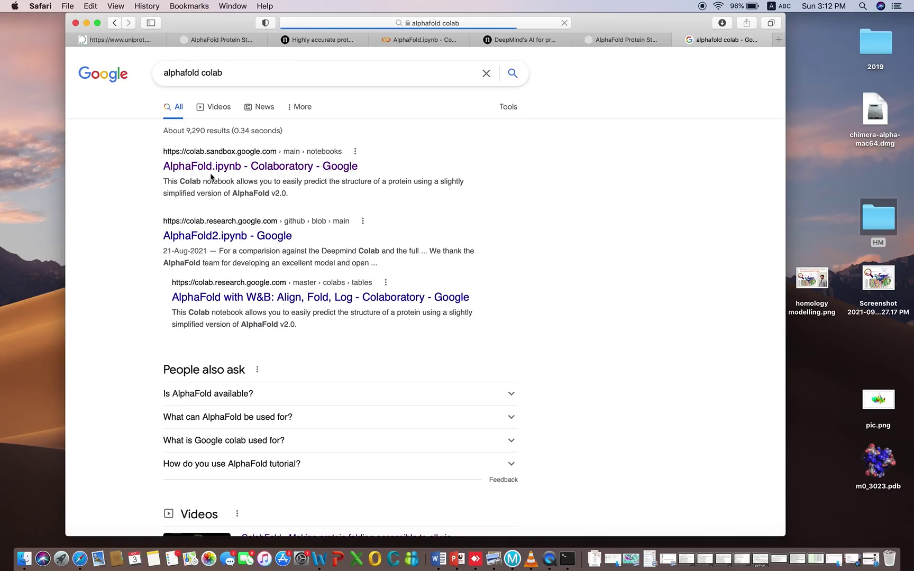
{"action": "left_click", "coordinate": [250, 168]}
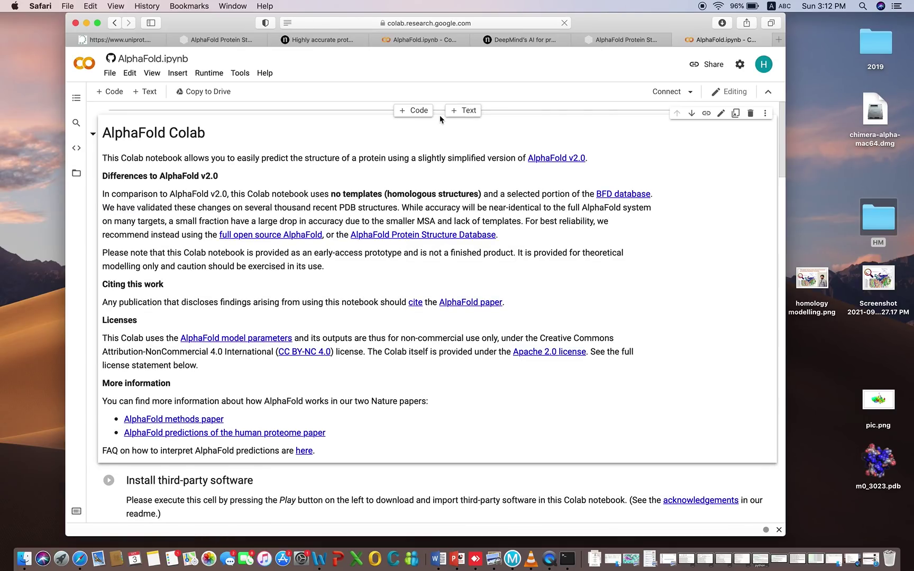
Step: Scroll the new notebook down to the Making a prediction amino acid sequence field
{"action": "scroll", "coordinate": [490, 361], "scroll_direction": "down", "scroll_amount": 10}
{"action": "scroll", "coordinate": [491, 361], "scroll_direction": "down", "scroll_amount": 20}
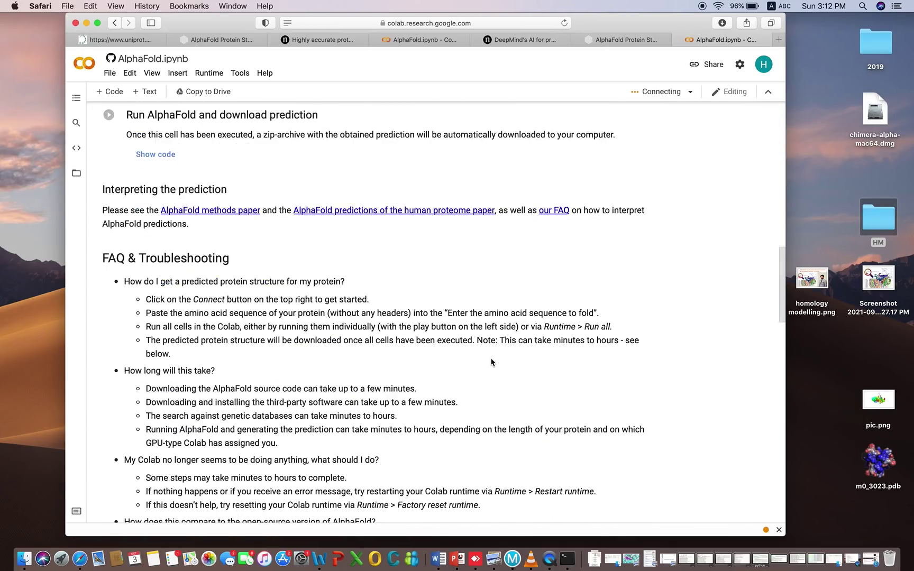
{"action": "scroll", "coordinate": [491, 363], "scroll_direction": "up", "scroll_amount": 20}
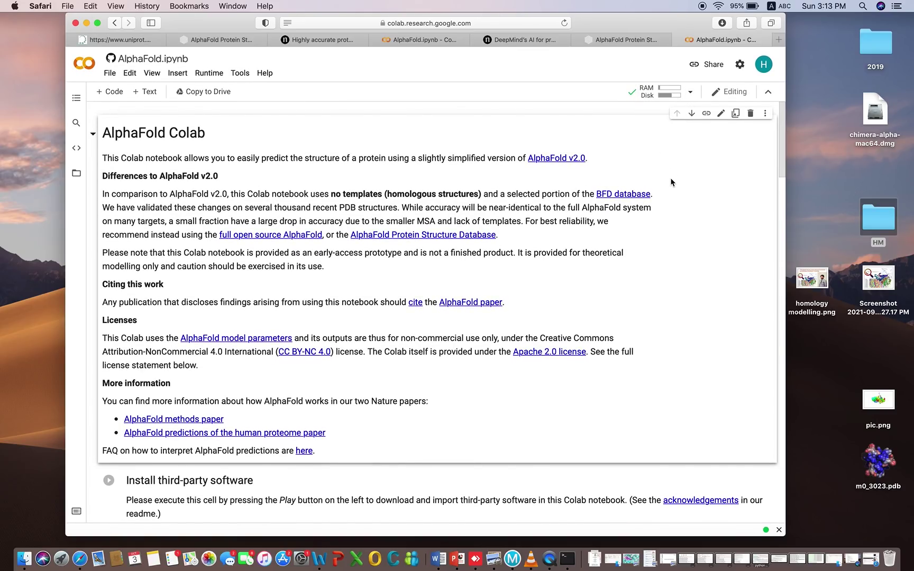
{"action": "scroll", "coordinate": [647, 256], "scroll_direction": "down", "scroll_amount": 2}
{"action": "scroll", "coordinate": [648, 256], "scroll_direction": "up", "scroll_amount": 2}
{"action": "scroll", "coordinate": [647, 257], "scroll_direction": "down", "scroll_amount": 10}
{"action": "scroll", "coordinate": [647, 257], "scroll_direction": "down", "scroll_amount": 3}
Step: Delete the example sequence and paste the copied ORF7a sequence into the field
{"action": "left_click_drag", "start_coordinate": [612, 203], "coordinate": [586, 203]}
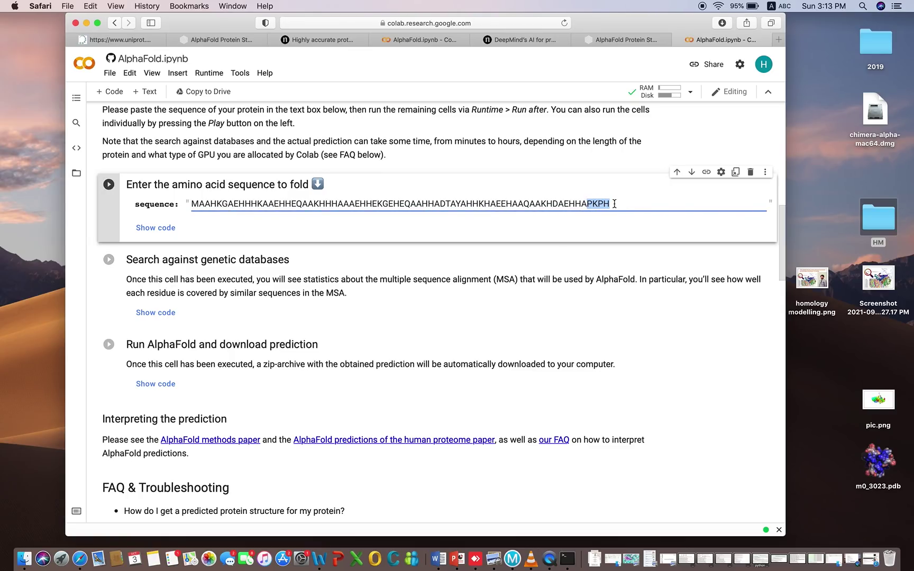
{"action": "double_click", "coordinate": [614, 204]}
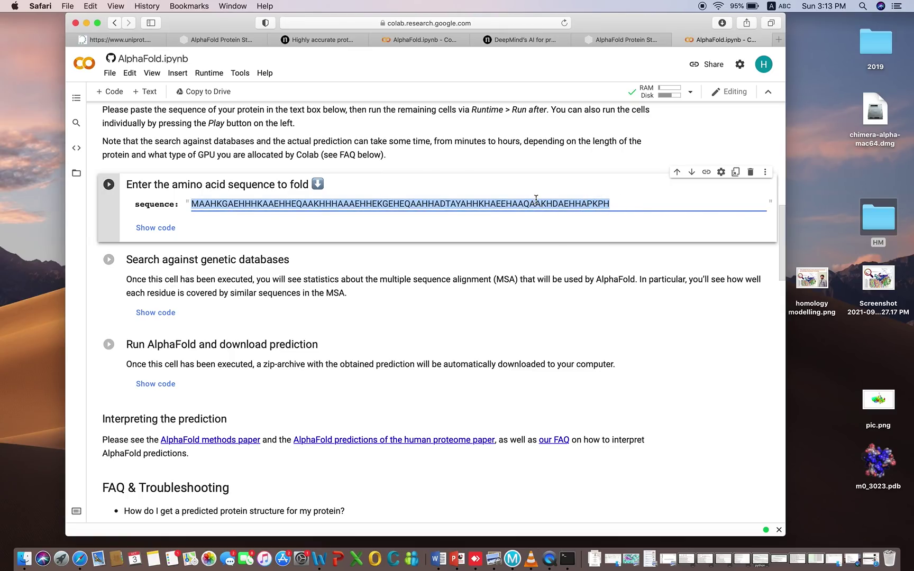
{"action": "key", "text": "BackSpace"}
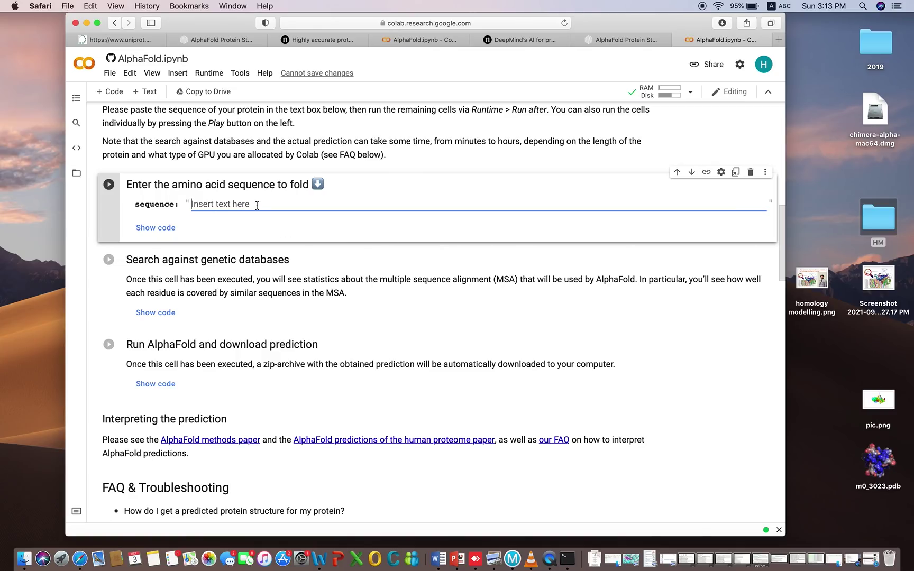
{"action": "scroll", "coordinate": [257, 205], "scroll_direction": "up", "scroll_amount": 2}
{"action": "scroll", "coordinate": [256, 205], "scroll_direction": "up", "scroll_amount": 2}
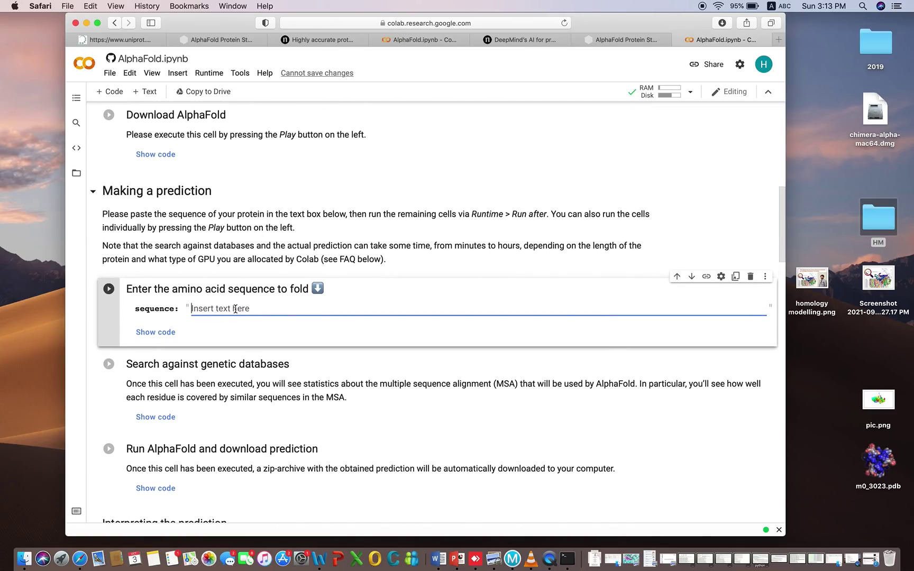
{"action": "right_click", "coordinate": [235, 308]}
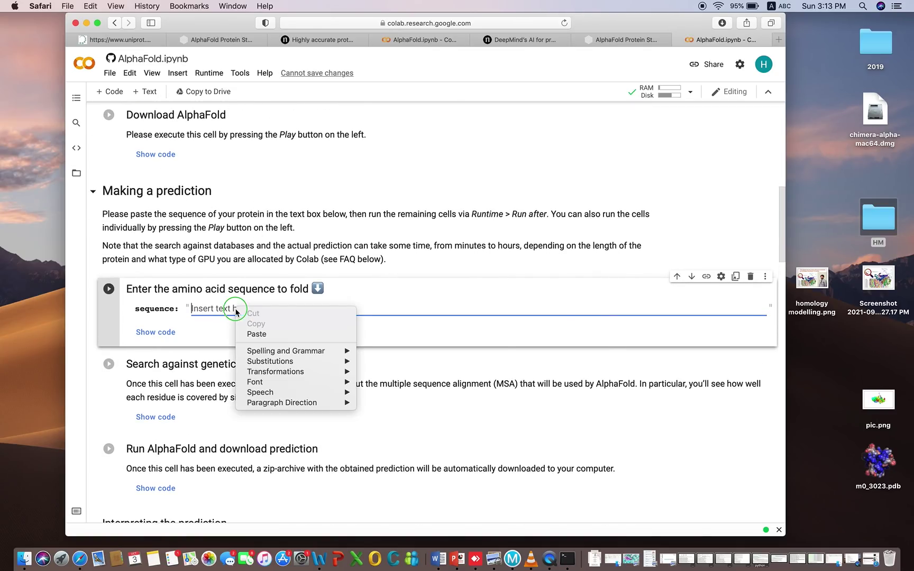
{"action": "left_click", "coordinate": [256, 334]}
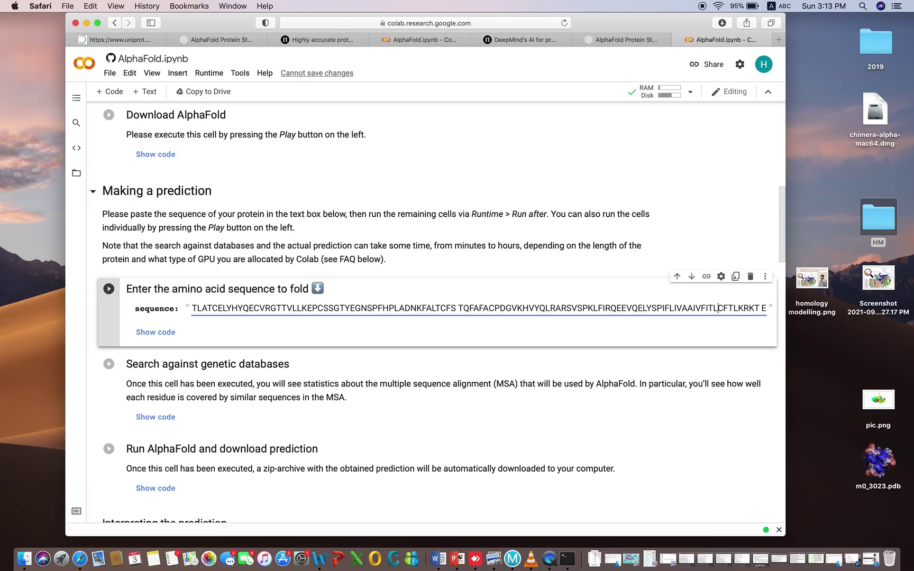
Step: Check the UniProt FASTA tab, then switch back to the earlier AlphaFold notebook tab
{"action": "left_click", "coordinate": [112, 41]}
{"action": "left_click", "coordinate": [381, 40]}
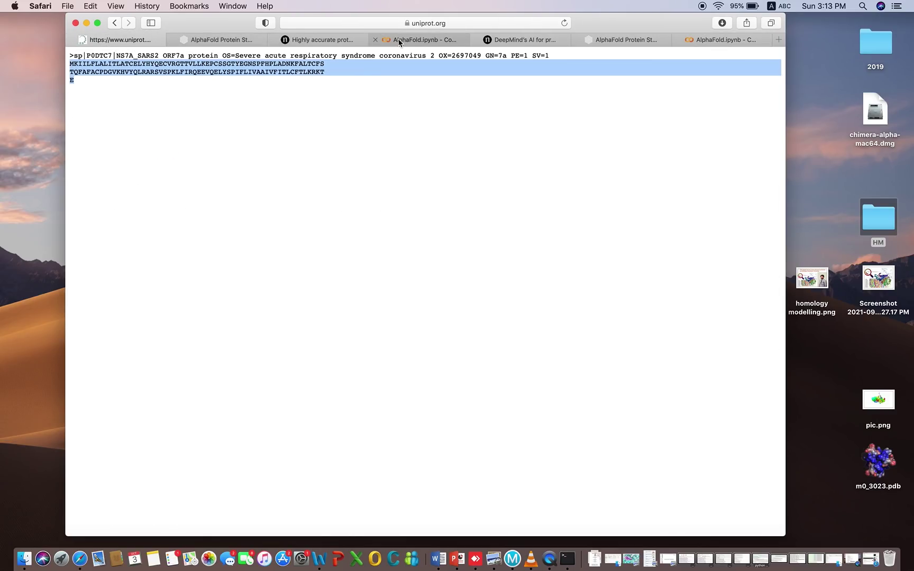
{"action": "scroll", "coordinate": [321, 396], "scroll_direction": "down", "scroll_amount": 2}
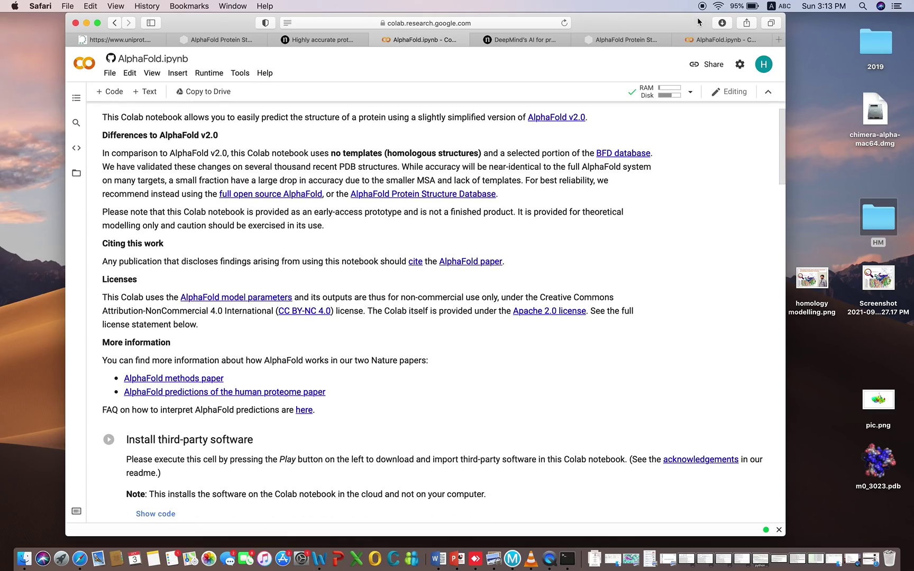
Step: In the AlphaFold.ipynb copy with the filled sequence, change the runtime type to GPU and save
{"action": "left_click", "coordinate": [707, 41]}
{"action": "scroll", "coordinate": [317, 292], "scroll_direction": "up", "scroll_amount": 5}
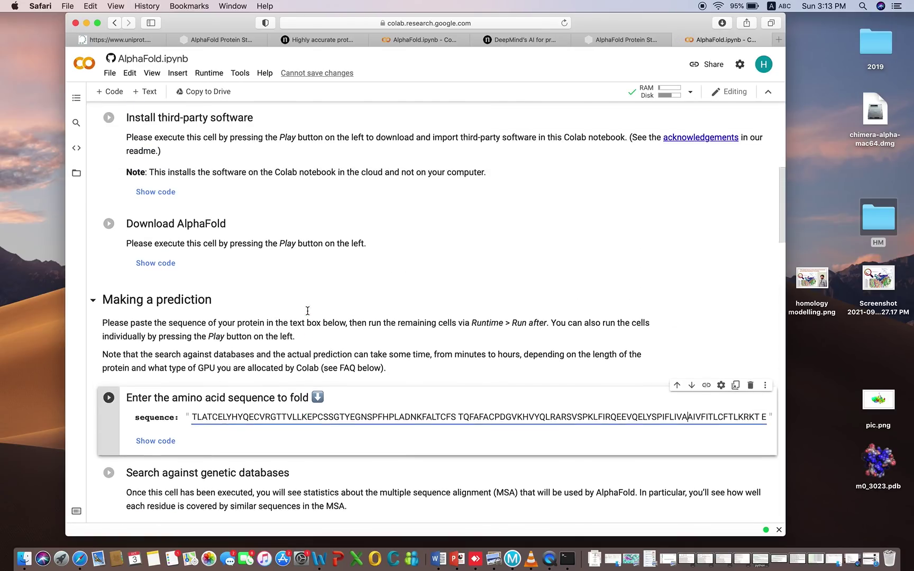
{"action": "left_click", "coordinate": [200, 75]}
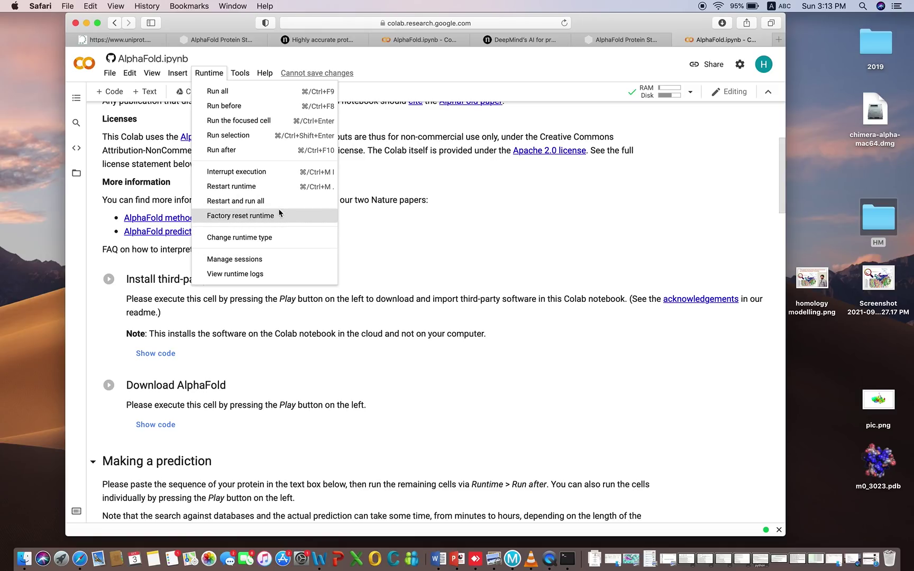
{"action": "left_click", "coordinate": [248, 238]}
{"action": "left_click", "coordinate": [380, 277]}
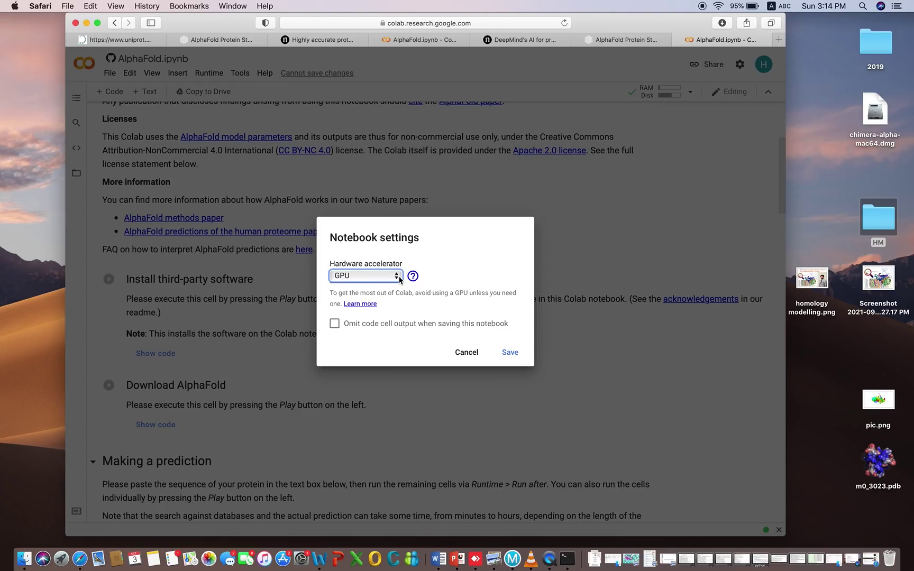
{"action": "left_click", "coordinate": [518, 351]}
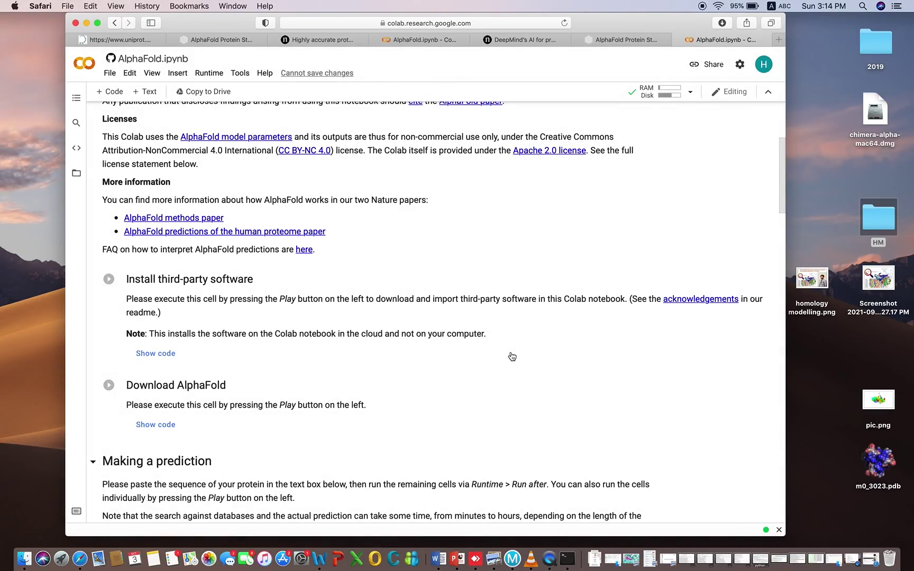
Step: Return to the ORF7a amino acid sequence cell and bring up the Runtime menu
{"action": "scroll", "coordinate": [512, 356], "scroll_direction": "up", "scroll_amount": 8}
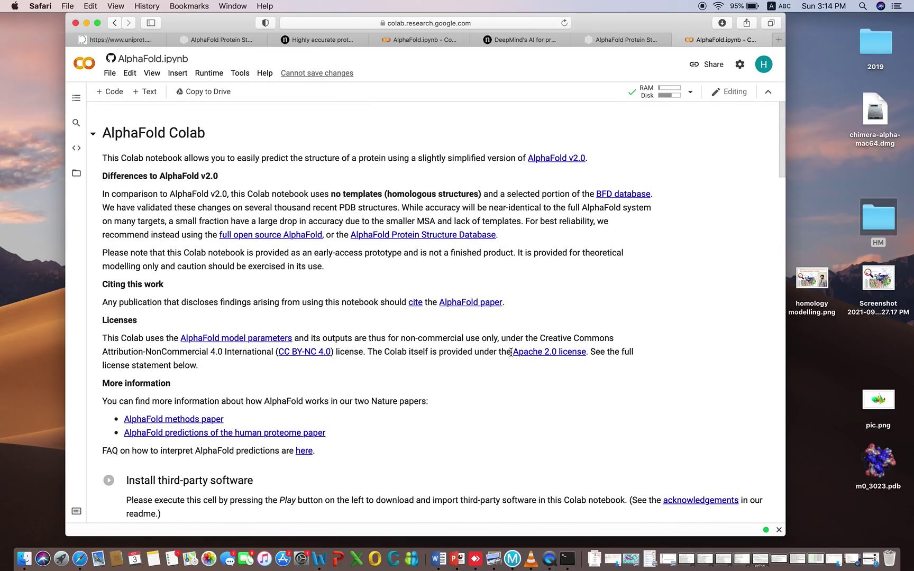
{"action": "scroll", "coordinate": [526, 382], "scroll_direction": "down", "scroll_amount": 15}
{"action": "scroll", "coordinate": [526, 386], "scroll_direction": "down", "scroll_amount": 5}
{"action": "scroll", "coordinate": [526, 386], "scroll_direction": "up", "scroll_amount": 7}
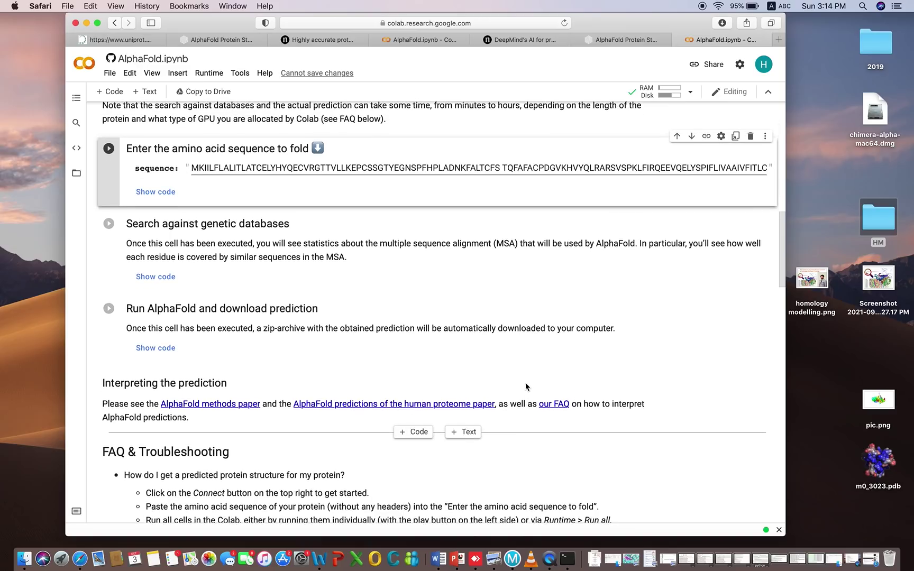
{"action": "scroll", "coordinate": [525, 382], "scroll_direction": "up", "scroll_amount": 3}
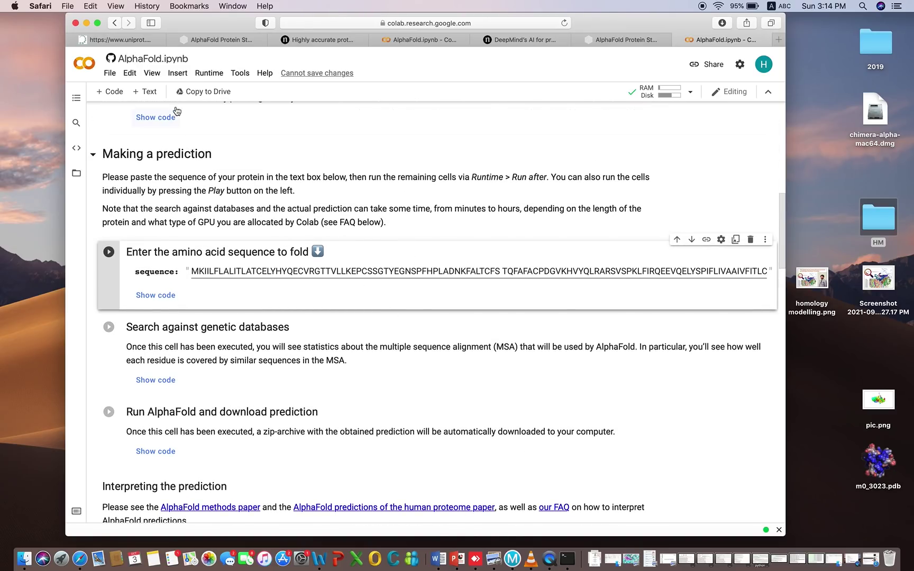
{"action": "left_click", "coordinate": [206, 77]}
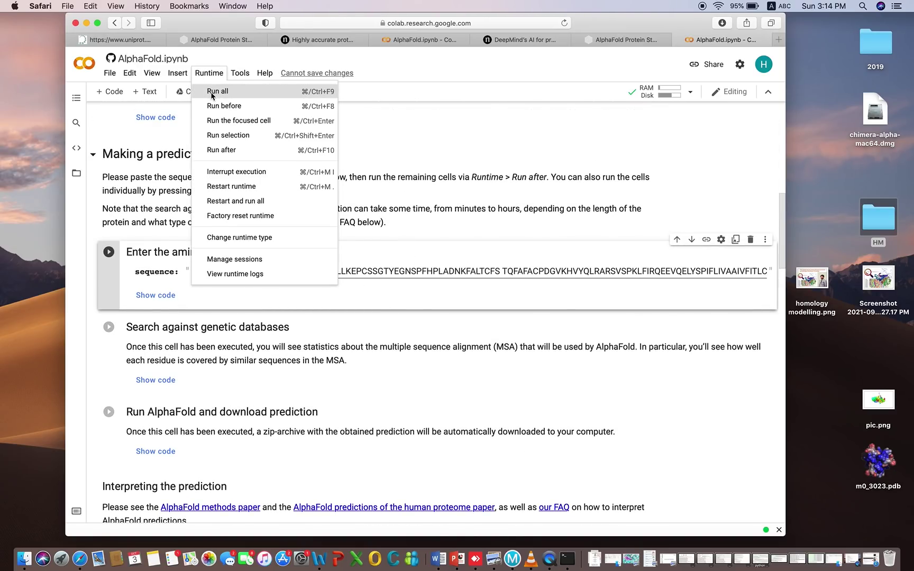
{"action": "left_click", "coordinate": [211, 95]}
{"action": "left_click", "coordinate": [561, 343]}
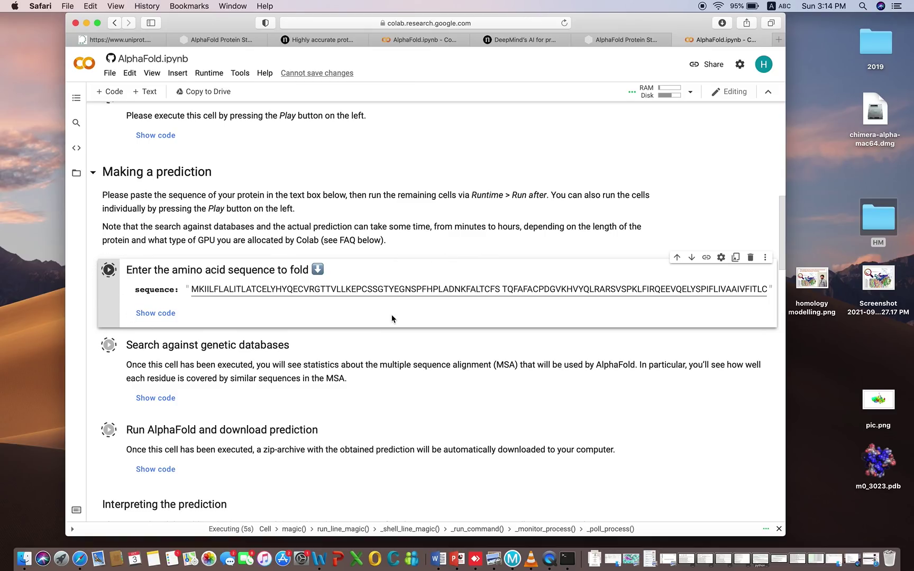
{"action": "scroll", "coordinate": [392, 318], "scroll_direction": "down", "scroll_amount": 2}
{"action": "scroll", "coordinate": [392, 319], "scroll_direction": "down", "scroll_amount": 2}
{"action": "scroll", "coordinate": [392, 319], "scroll_direction": "up", "scroll_amount": 3}
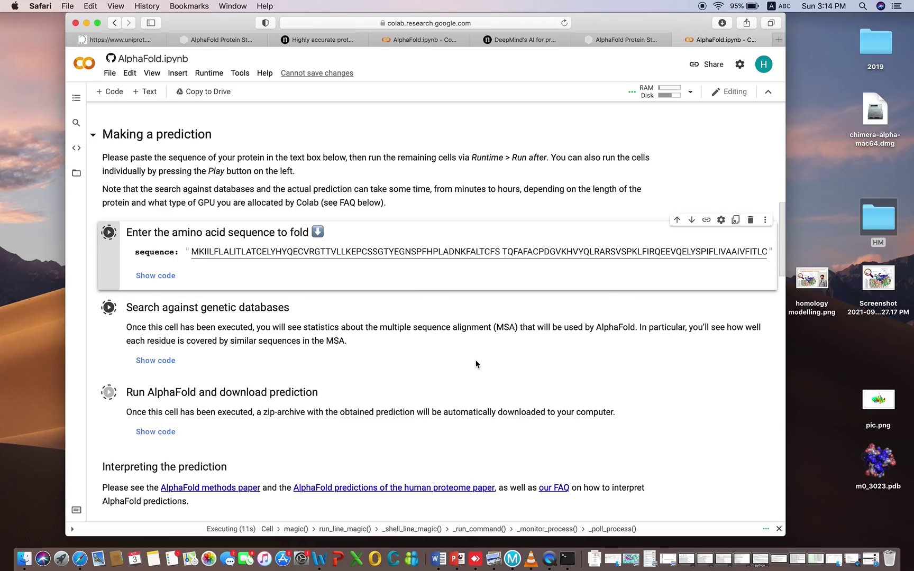
{"action": "scroll", "coordinate": [476, 364], "scroll_direction": "down", "scroll_amount": 5}
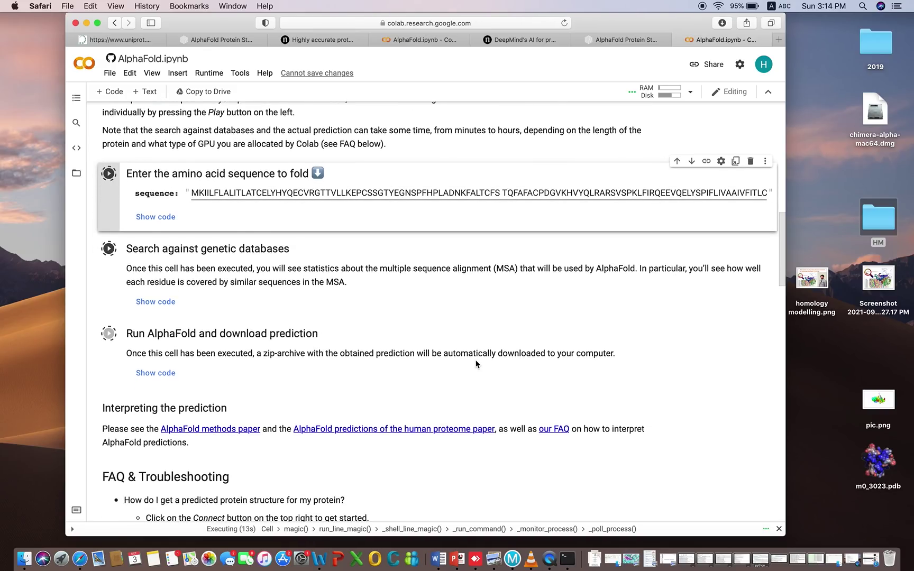
{"action": "scroll", "coordinate": [475, 360], "scroll_direction": "down", "scroll_amount": 3}
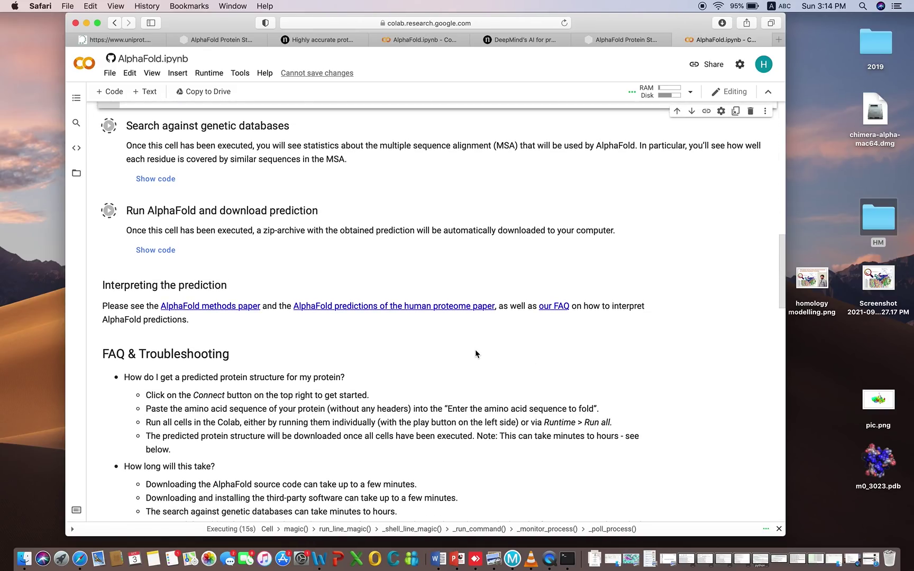
{"action": "scroll", "coordinate": [474, 350], "scroll_direction": "up", "scroll_amount": 10}
{"action": "scroll", "coordinate": [292, 404], "scroll_direction": "down", "scroll_amount": 4}
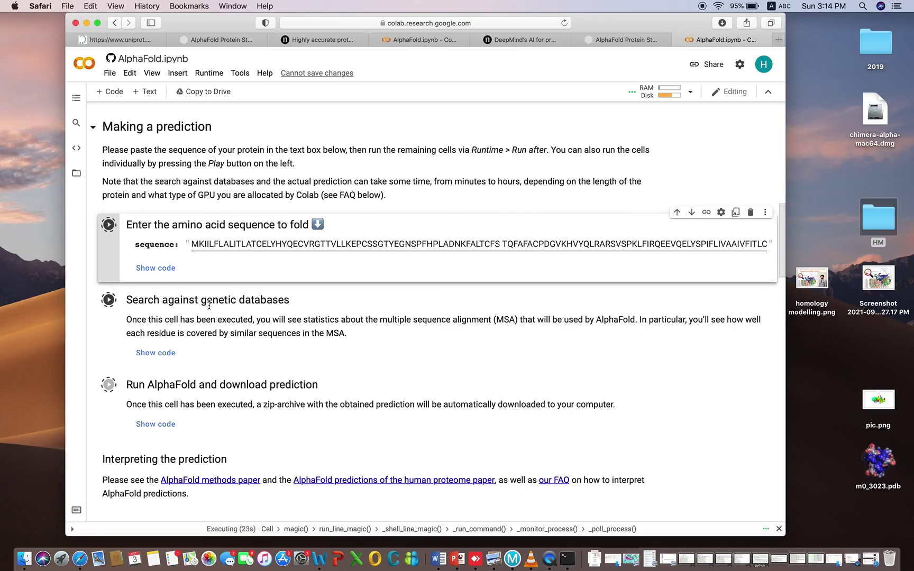
{"action": "scroll", "coordinate": [275, 317], "scroll_direction": "down", "scroll_amount": 5}
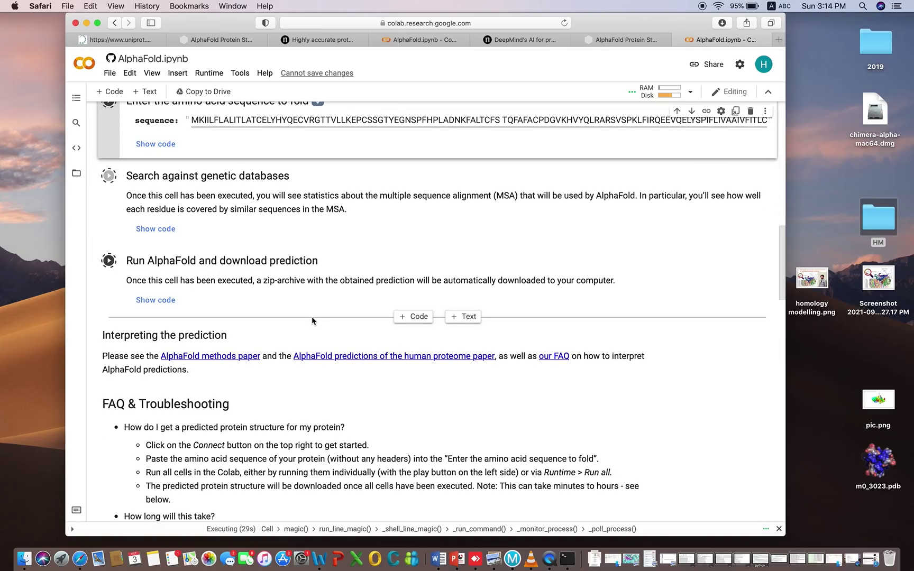
{"action": "scroll", "coordinate": [352, 430], "scroll_direction": "down", "scroll_amount": 10}
{"action": "scroll", "coordinate": [352, 429], "scroll_direction": "up", "scroll_amount": 7}
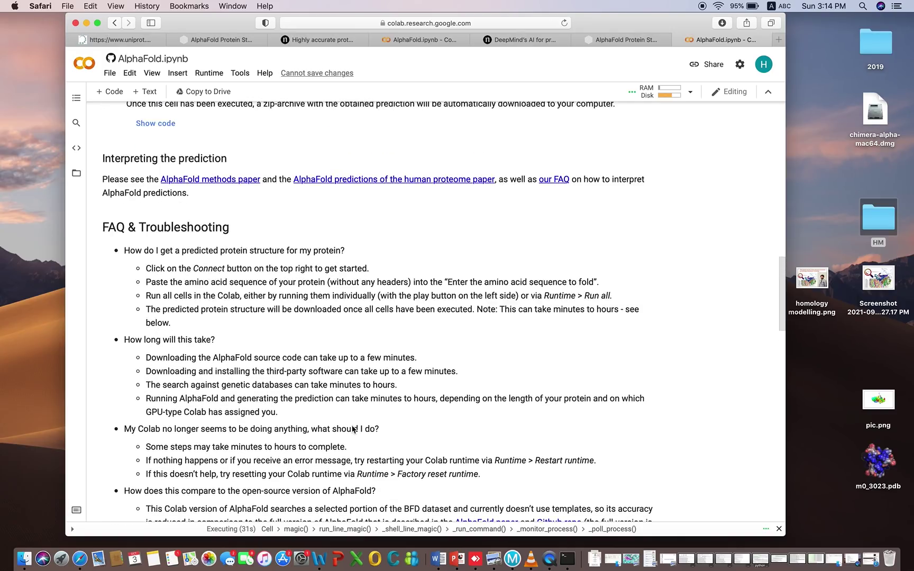
{"action": "scroll", "coordinate": [353, 429], "scroll_direction": "down", "scroll_amount": 15}
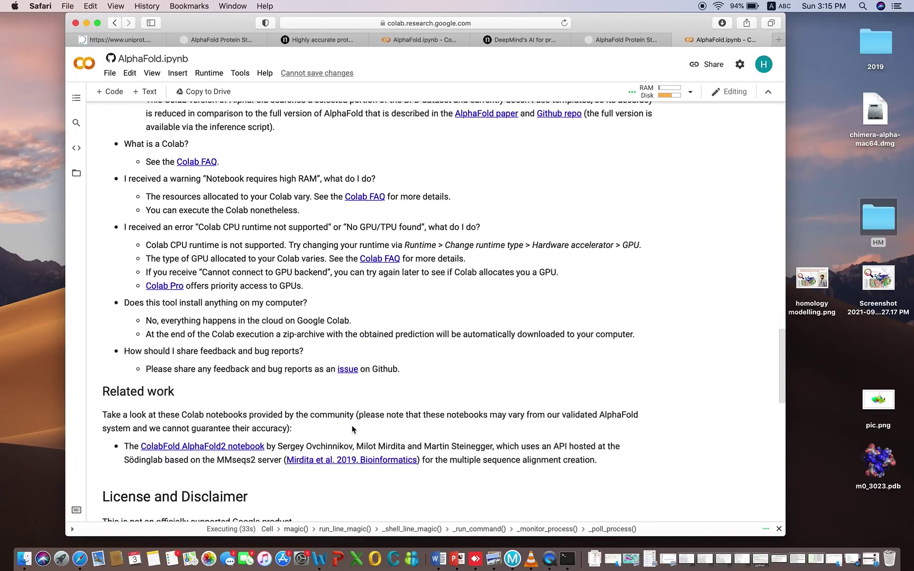
{"action": "scroll", "coordinate": [353, 430], "scroll_direction": "down", "scroll_amount": 15}
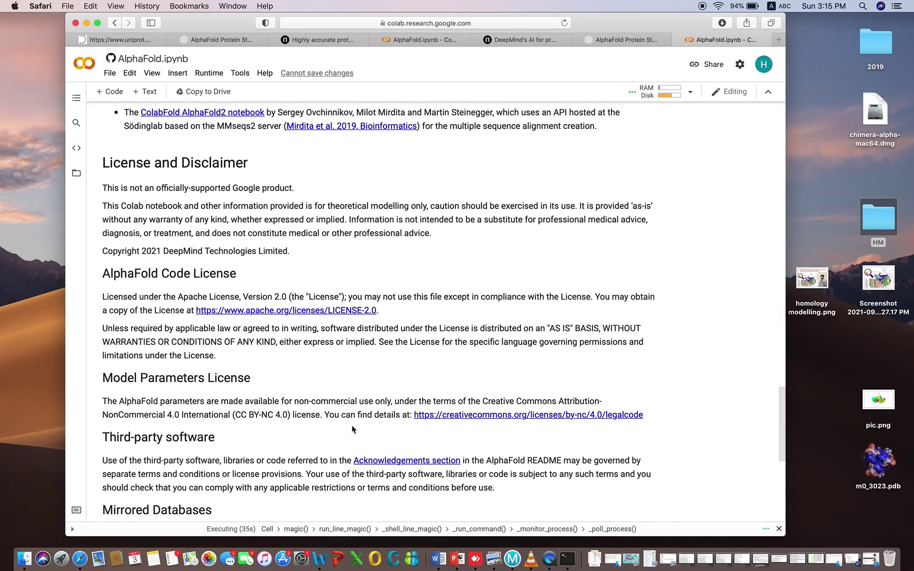
{"action": "scroll", "coordinate": [352, 430], "scroll_direction": "up", "scroll_amount": 10}
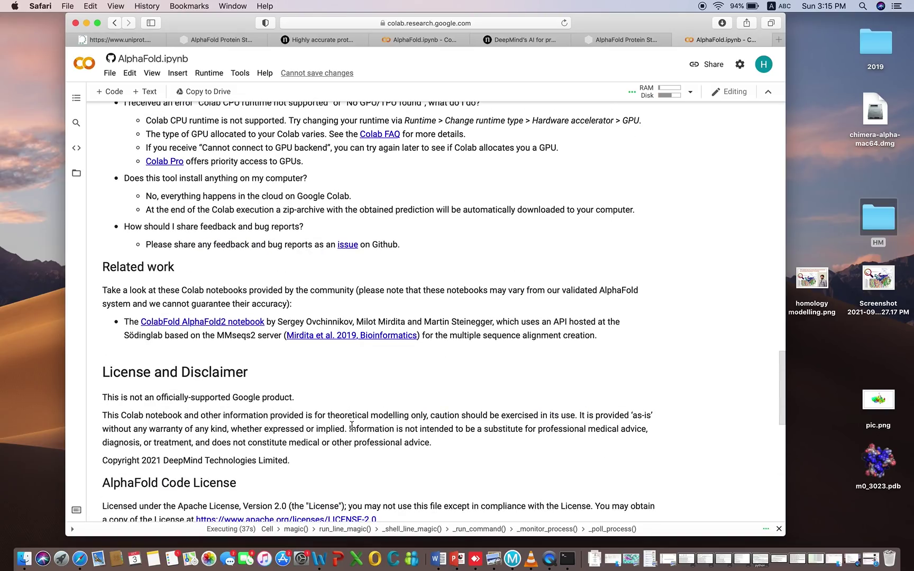
{"action": "scroll", "coordinate": [352, 425], "scroll_direction": "up", "scroll_amount": 2}
{"action": "scroll", "coordinate": [502, 267], "scroll_direction": "up", "scroll_amount": 6}
{"action": "scroll", "coordinate": [503, 267], "scroll_direction": "up", "scroll_amount": 3}
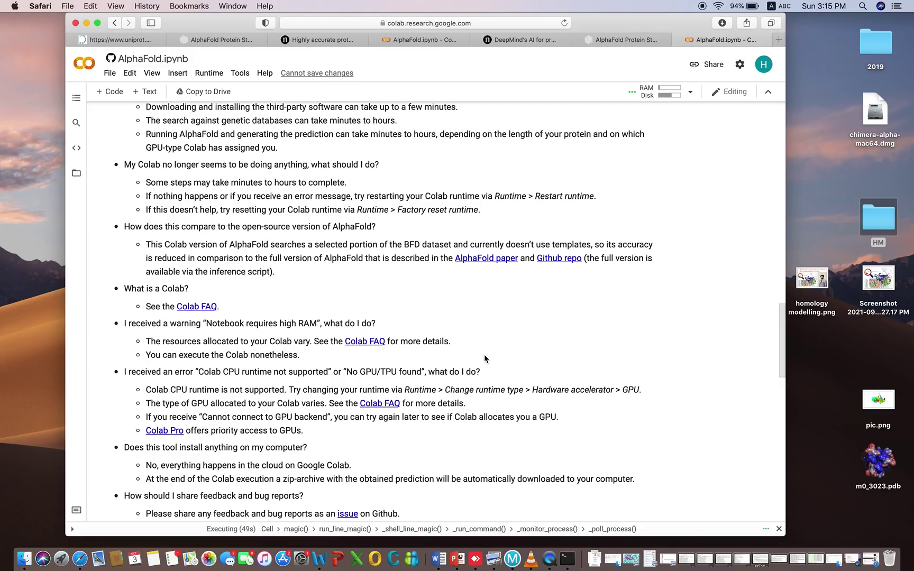
{"action": "scroll", "coordinate": [485, 359], "scroll_direction": "up", "scroll_amount": 15}
{"action": "scroll", "coordinate": [485, 359], "scroll_direction": "down", "scroll_amount": 1}
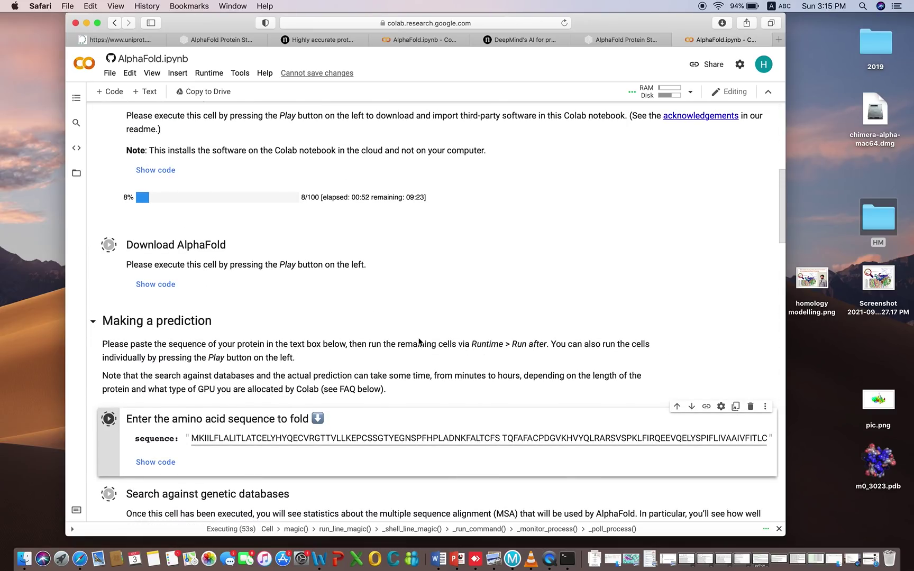
{"action": "scroll", "coordinate": [417, 314], "scroll_direction": "up", "scroll_amount": 4}
{"action": "scroll", "coordinate": [417, 313], "scroll_direction": "up", "scroll_amount": 6}
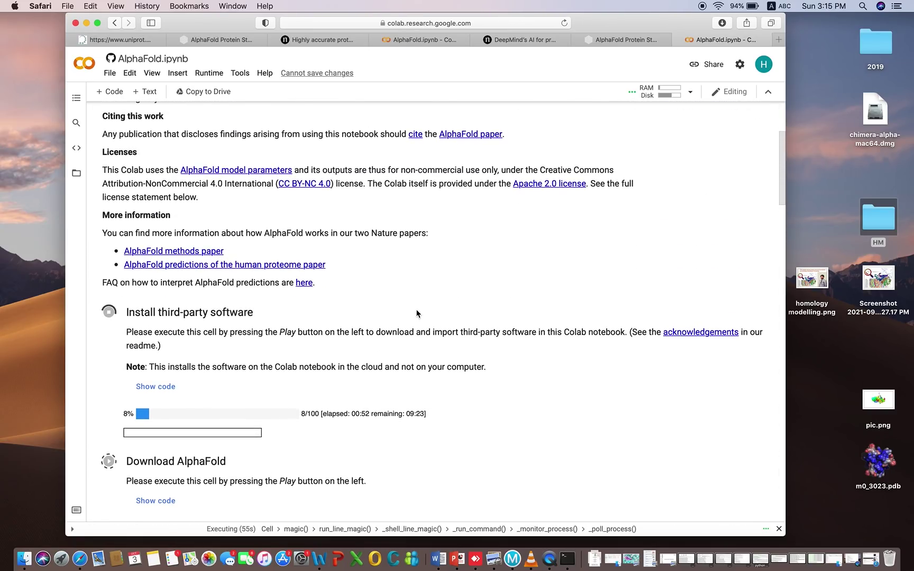
{"action": "scroll", "coordinate": [416, 314], "scroll_direction": "down", "scroll_amount": 1}
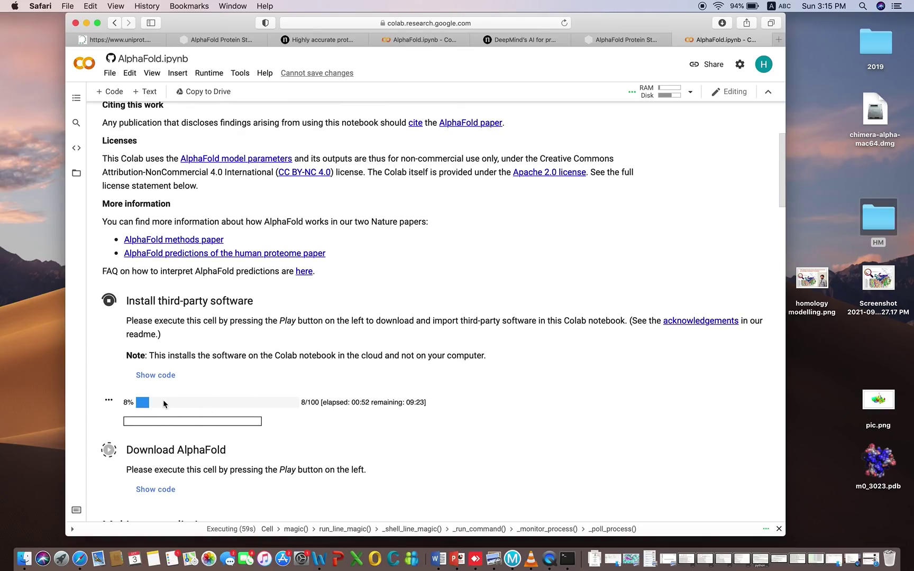
{"action": "scroll", "coordinate": [301, 342], "scroll_direction": "up", "scroll_amount": 2}
{"action": "scroll", "coordinate": [301, 345], "scroll_direction": "up", "scroll_amount": 5}
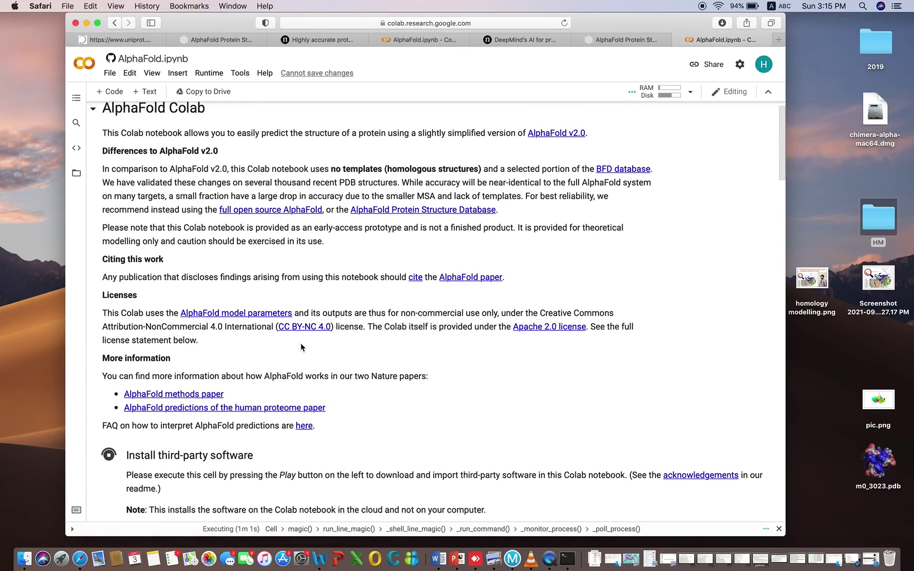
{"action": "scroll", "coordinate": [314, 292], "scroll_direction": "down", "scroll_amount": 8}
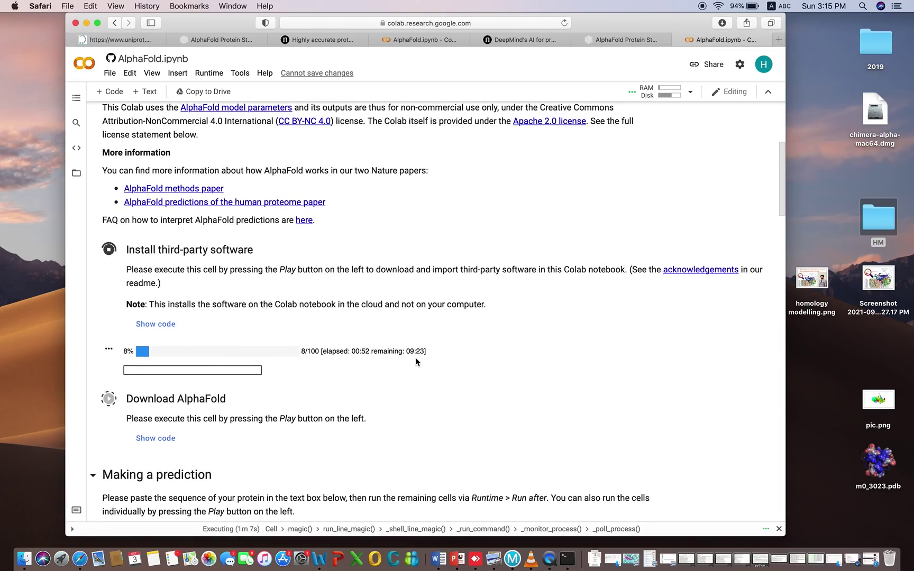
{"action": "scroll", "coordinate": [416, 361], "scroll_direction": "down", "scroll_amount": 4}
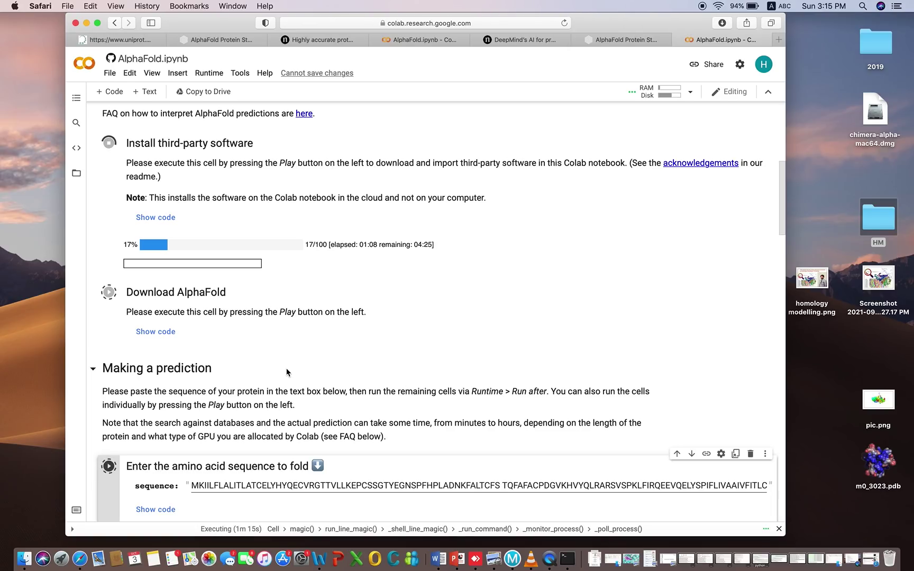
{"action": "scroll", "coordinate": [359, 327], "scroll_direction": "down", "scroll_amount": 4}
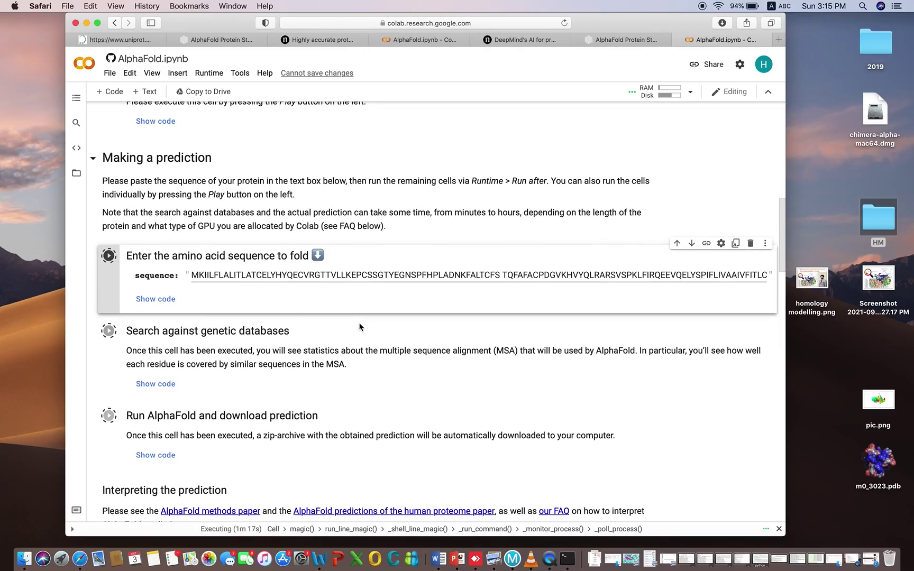
{"action": "scroll", "coordinate": [359, 327], "scroll_direction": "up", "scroll_amount": 5}
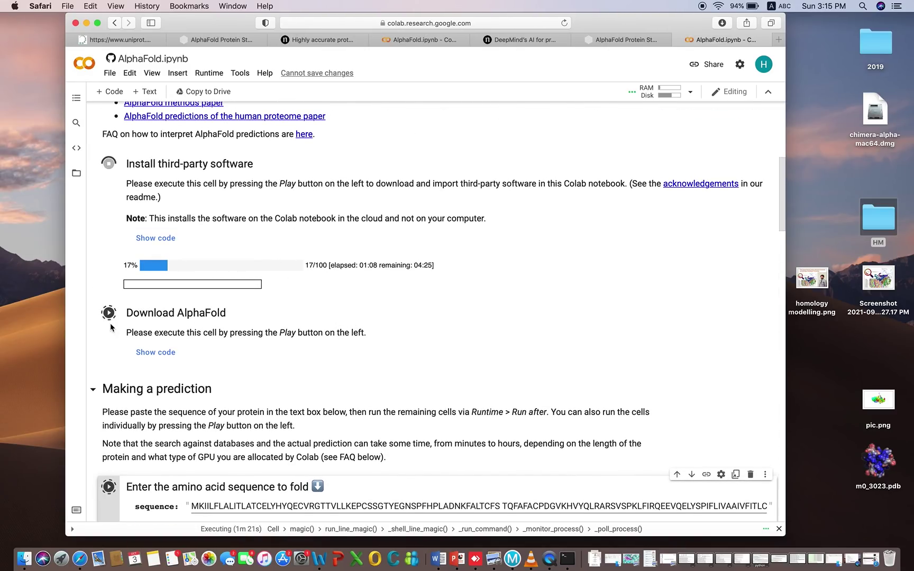
{"action": "scroll", "coordinate": [285, 347], "scroll_direction": "down", "scroll_amount": 4}
{"action": "scroll", "coordinate": [285, 346], "scroll_direction": "down", "scroll_amount": 3}
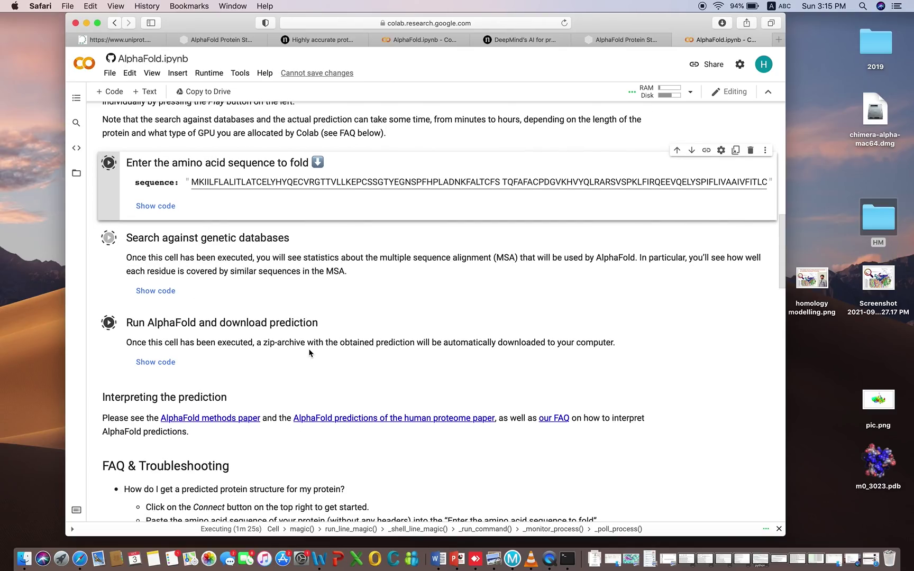
{"action": "scroll", "coordinate": [306, 351], "scroll_direction": "down", "scroll_amount": 3}
{"action": "scroll", "coordinate": [308, 352], "scroll_direction": "up", "scroll_amount": 10}
{"action": "scroll", "coordinate": [310, 353], "scroll_direction": "down", "scroll_amount": 8}
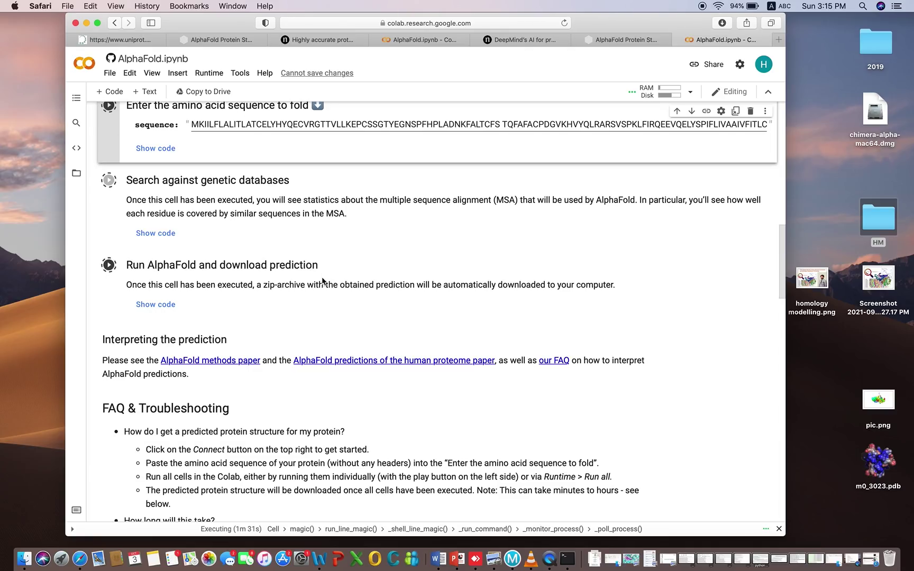
{"action": "left_click_drag", "start_coordinate": [318, 264], "coordinate": [258, 264]}
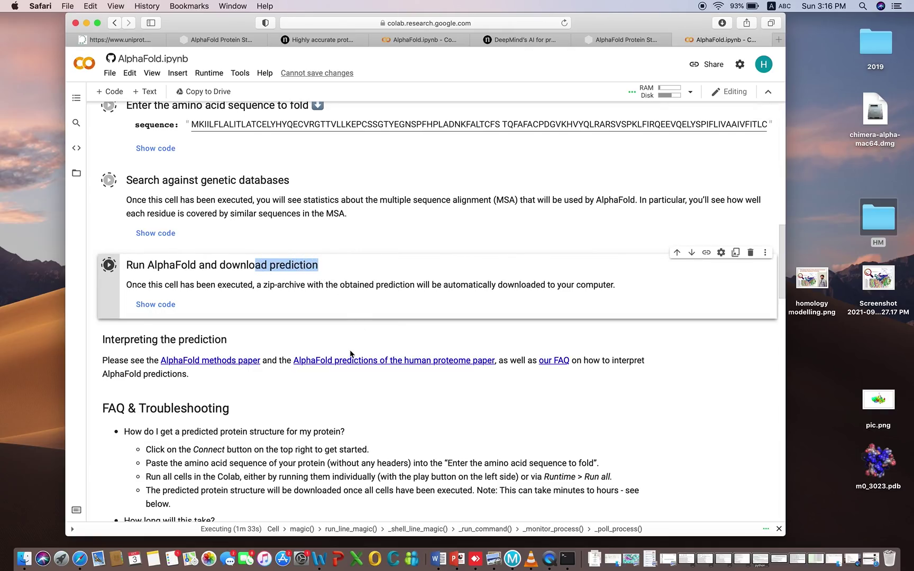
{"action": "scroll", "coordinate": [402, 391], "scroll_direction": "down", "scroll_amount": 3}
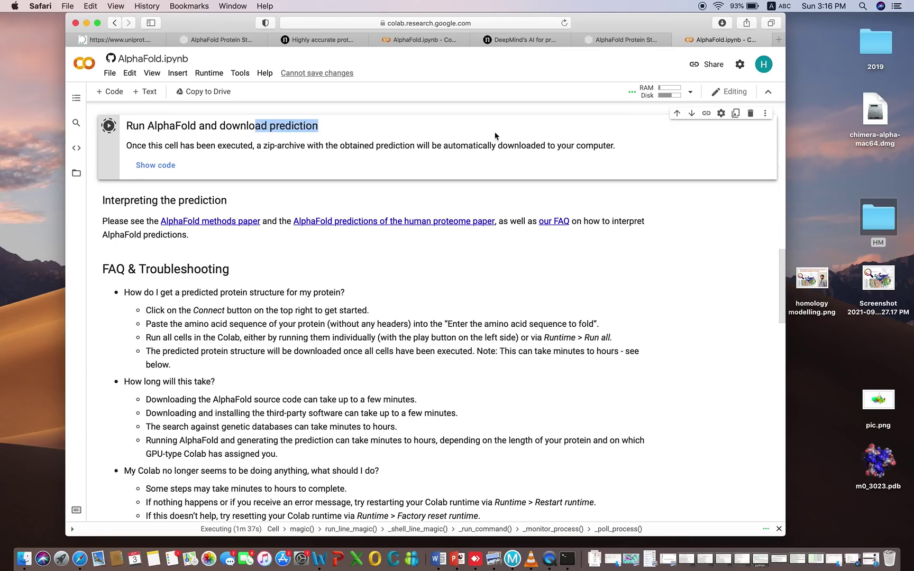
{"action": "scroll", "coordinate": [486, 277], "scroll_direction": "up", "scroll_amount": 2}
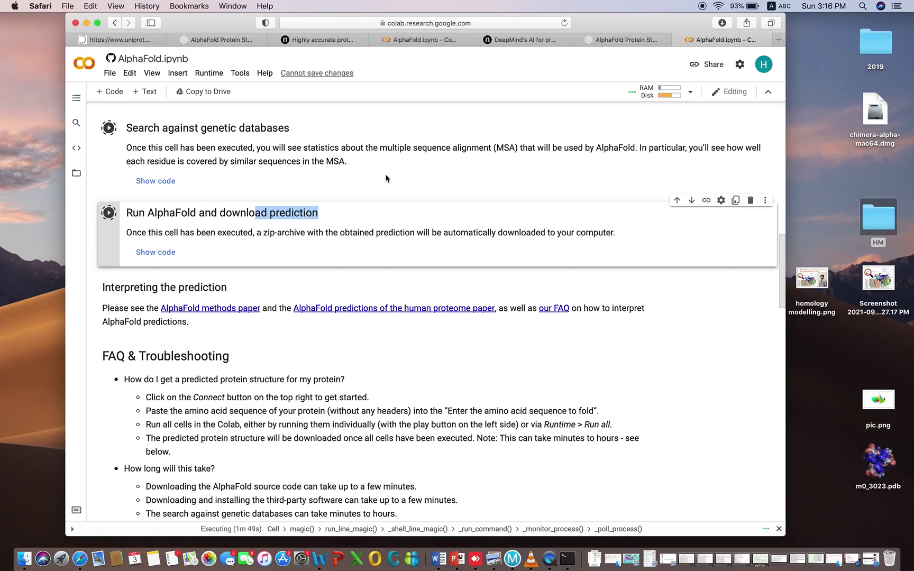
{"action": "scroll", "coordinate": [386, 178], "scroll_direction": "up", "scroll_amount": 15}
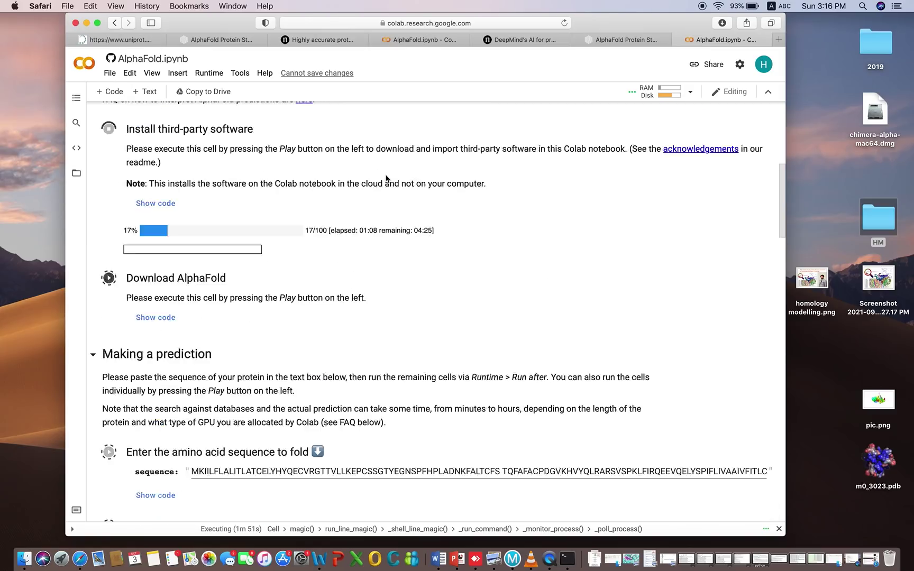
{"action": "scroll", "coordinate": [386, 179], "scroll_direction": "up", "scroll_amount": 2}
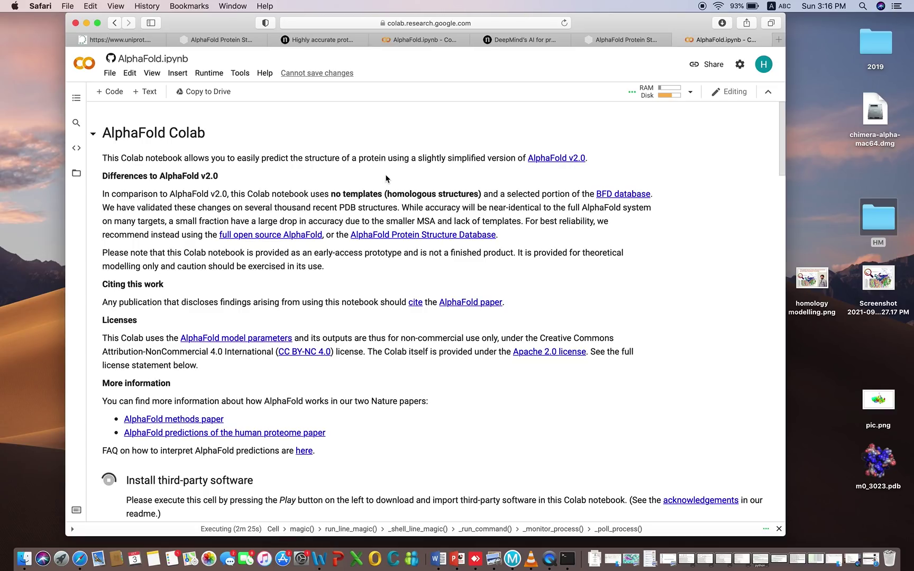
{"action": "scroll", "coordinate": [411, 377], "scroll_direction": "down", "scroll_amount": 2}
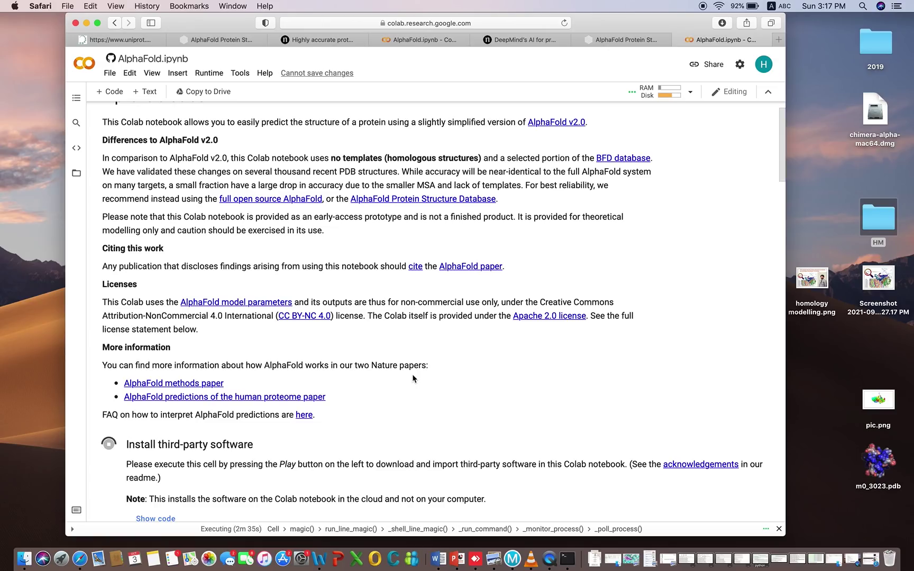
{"action": "scroll", "coordinate": [412, 376], "scroll_direction": "down", "scroll_amount": 3}
{"action": "scroll", "coordinate": [412, 376], "scroll_direction": "up", "scroll_amount": 4}
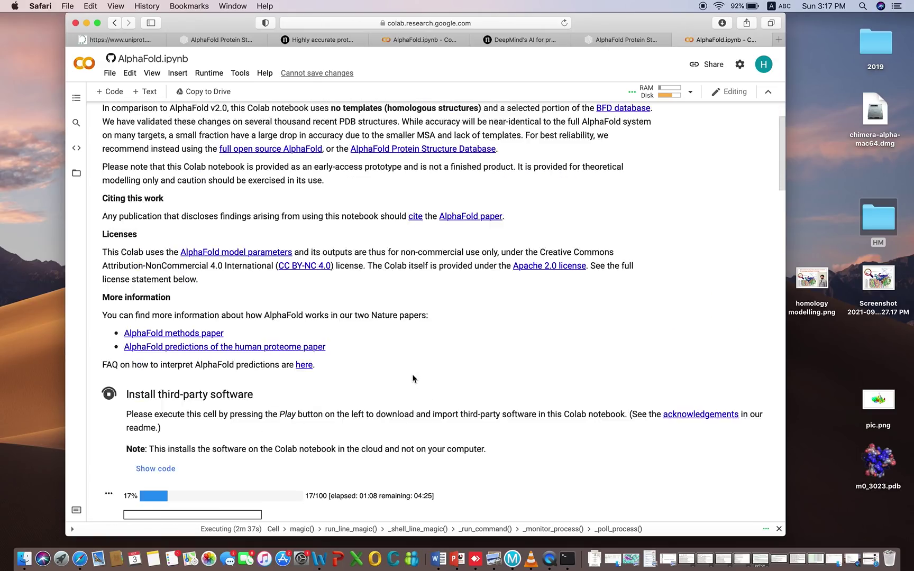